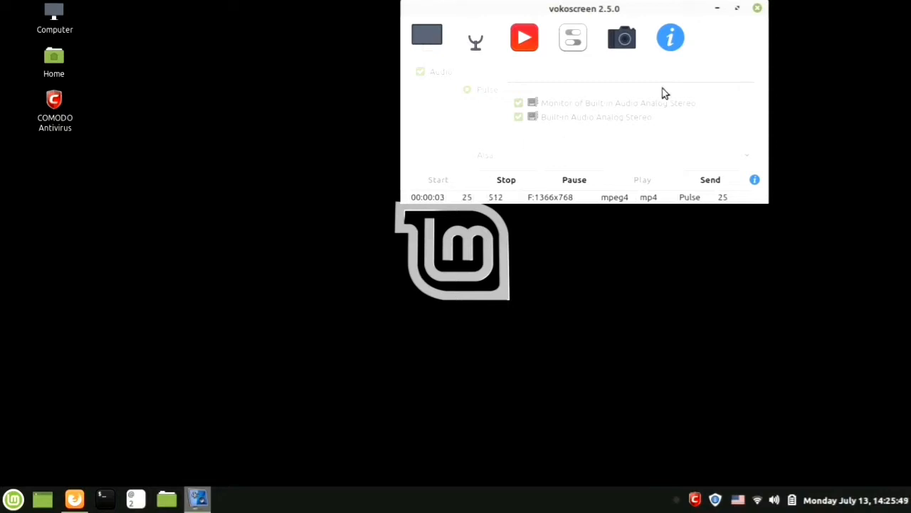
Minimize the recorder and restore Firefox showing the blank landscape Canva design.
click(718, 8)
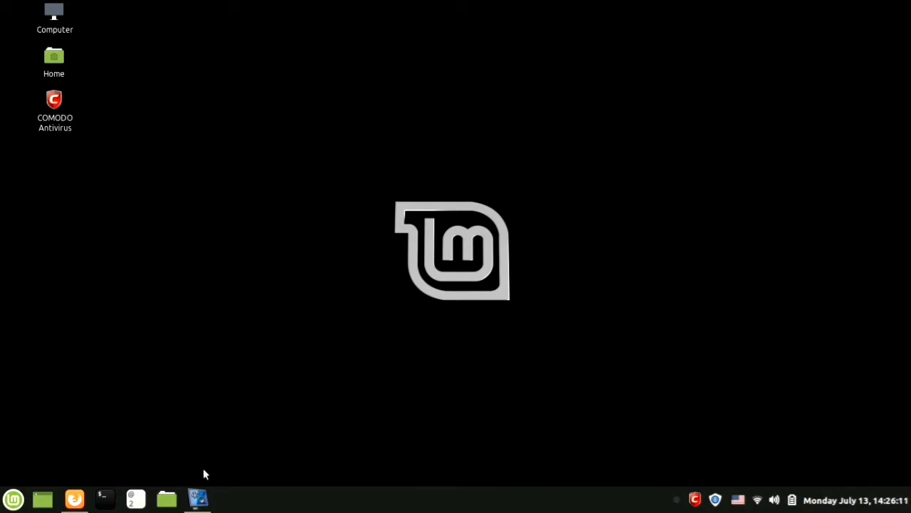
click(77, 503)
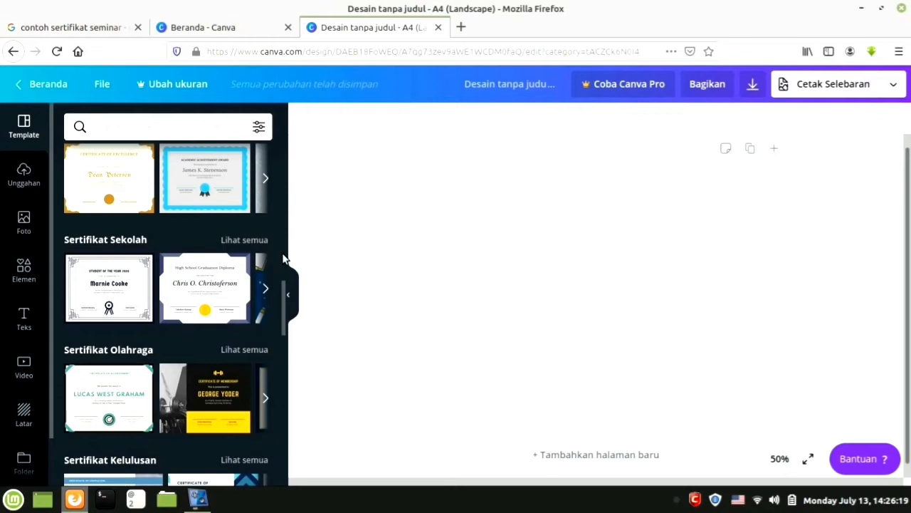
scroll(156, 297, down, 5)
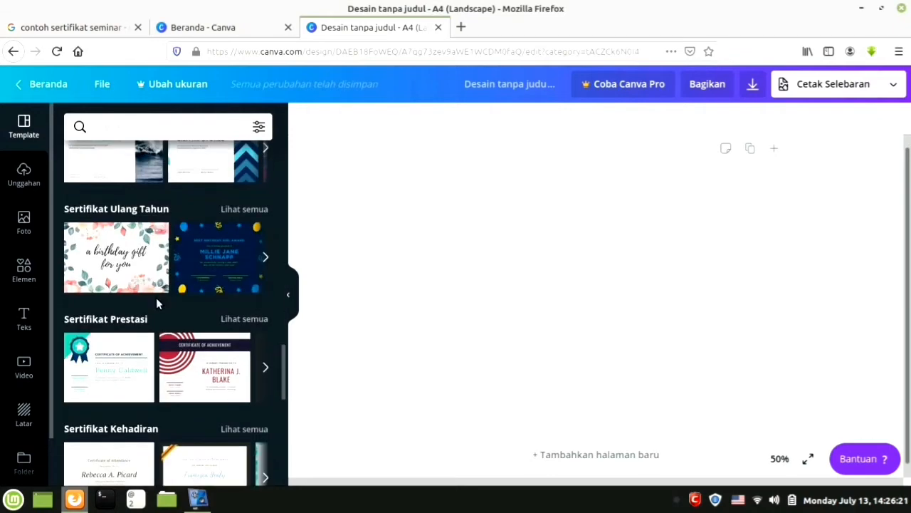
scroll(156, 298, up, 3)
scroll(157, 302, up, 5)
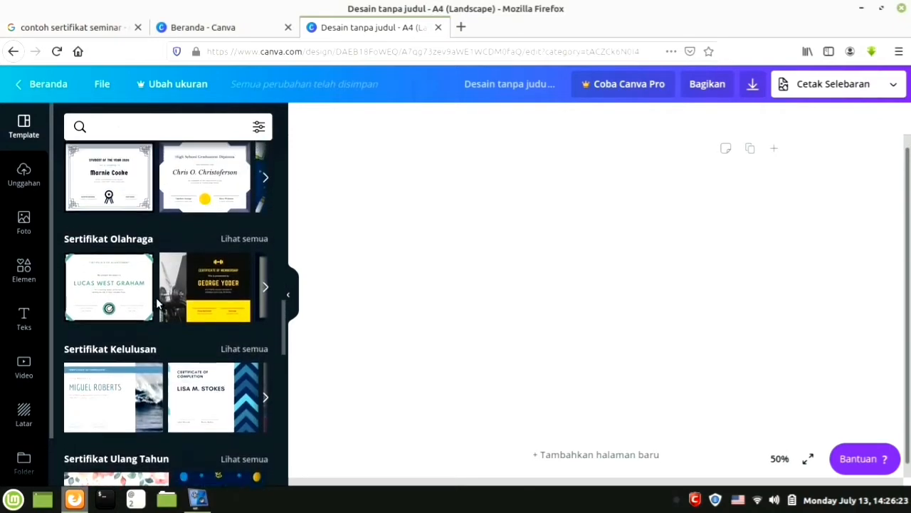
scroll(157, 302, up, 8)
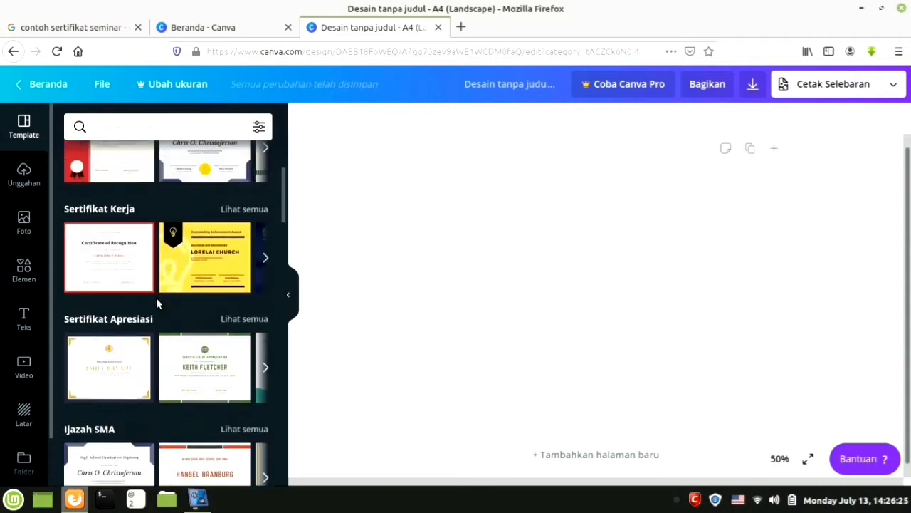
scroll(157, 302, up, 1)
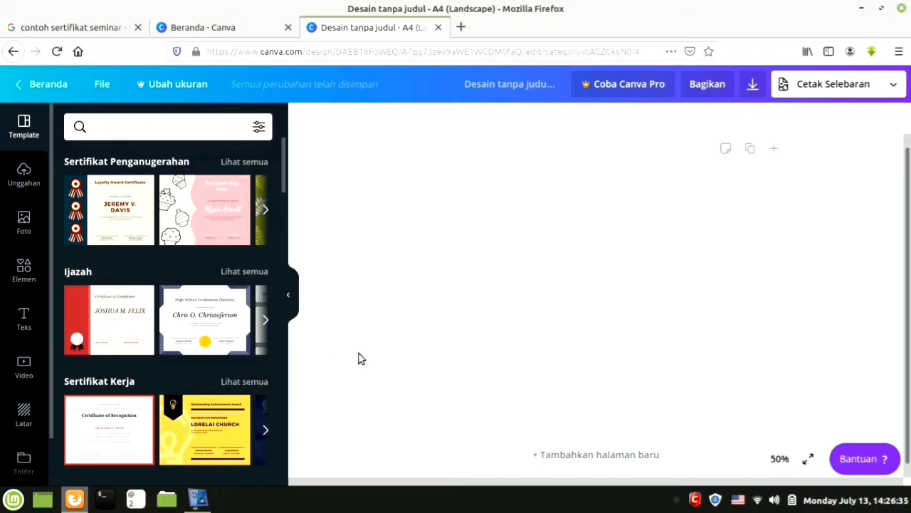
scroll(205, 368, down, 5)
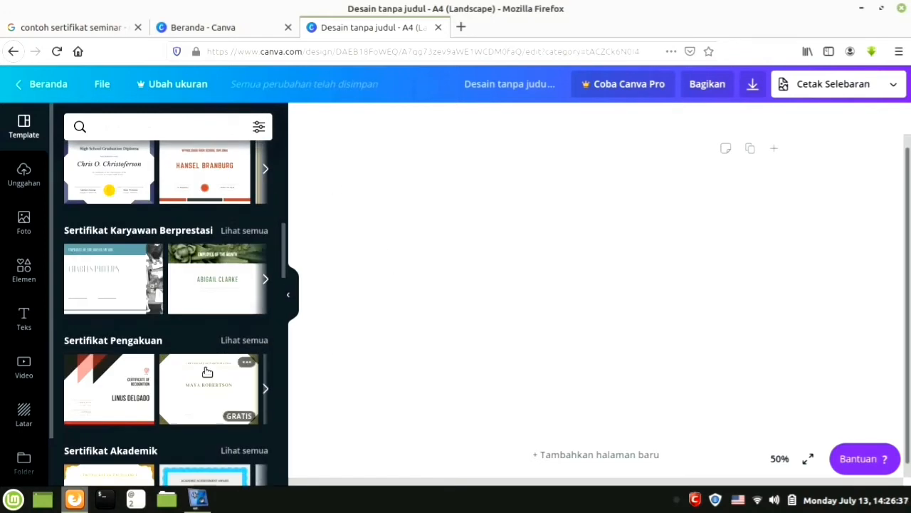
scroll(207, 373, down, 3)
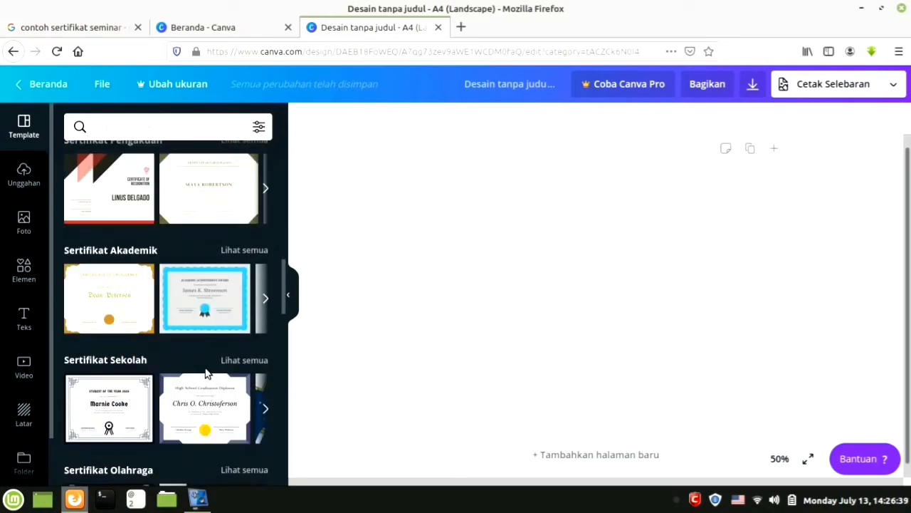
scroll(207, 373, up, 2)
scroll(207, 373, up, 6)
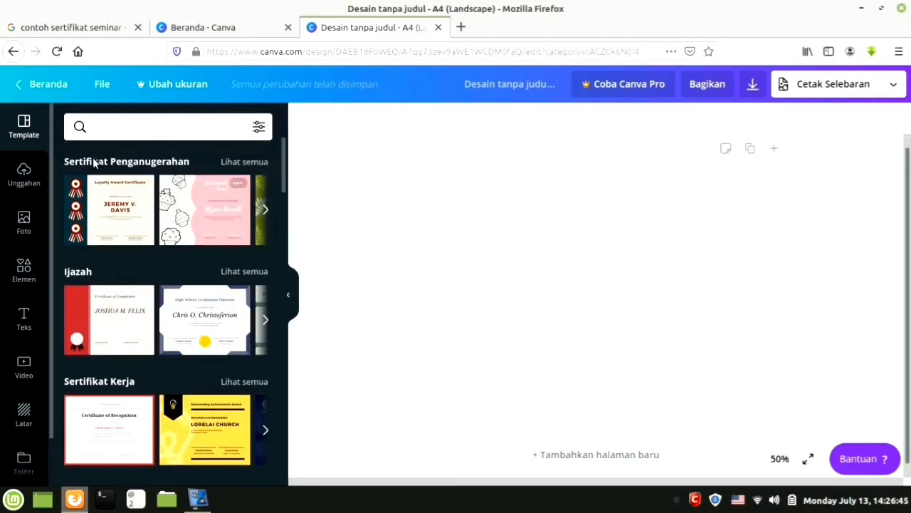
click(191, 33)
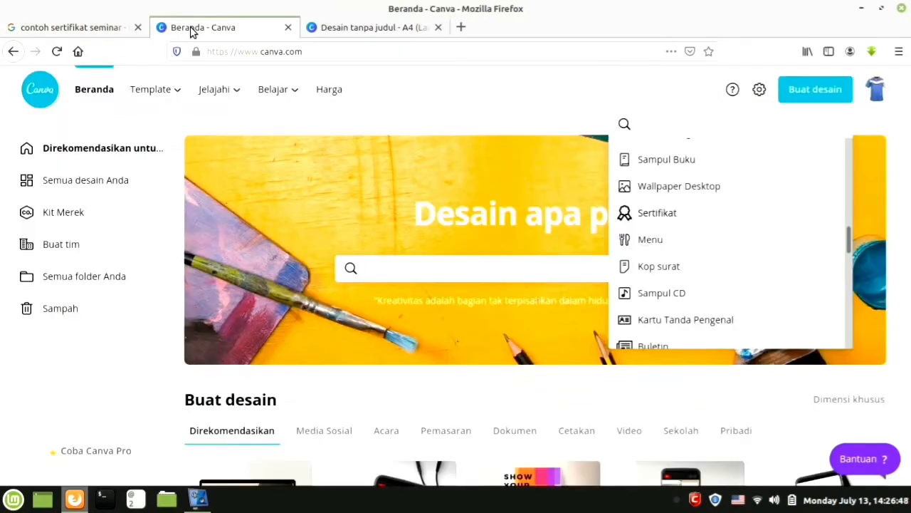
click(822, 85)
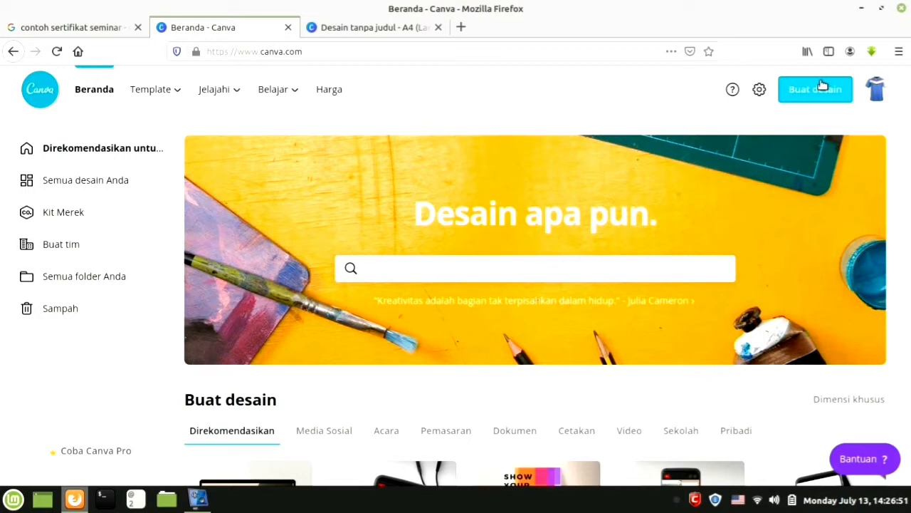
click(823, 85)
click(823, 85)
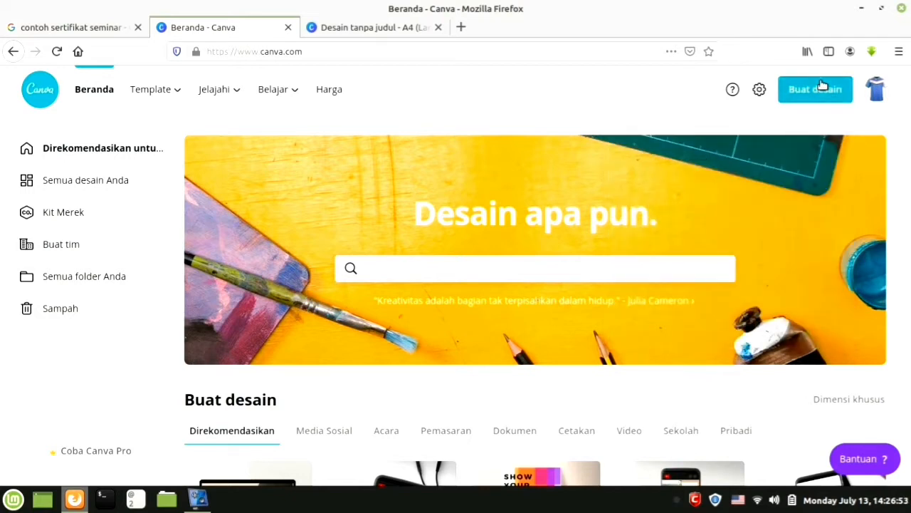
click(822, 86)
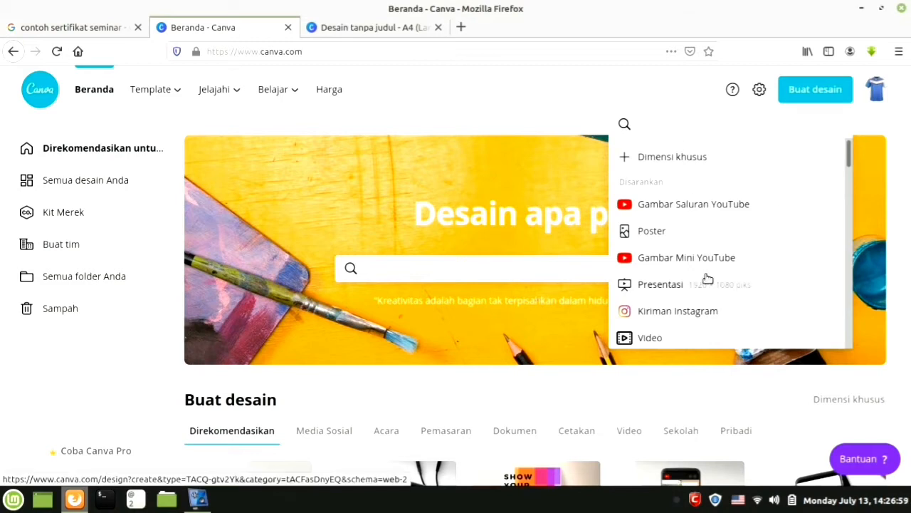
scroll(706, 279, down, 5)
scroll(707, 279, down, 2)
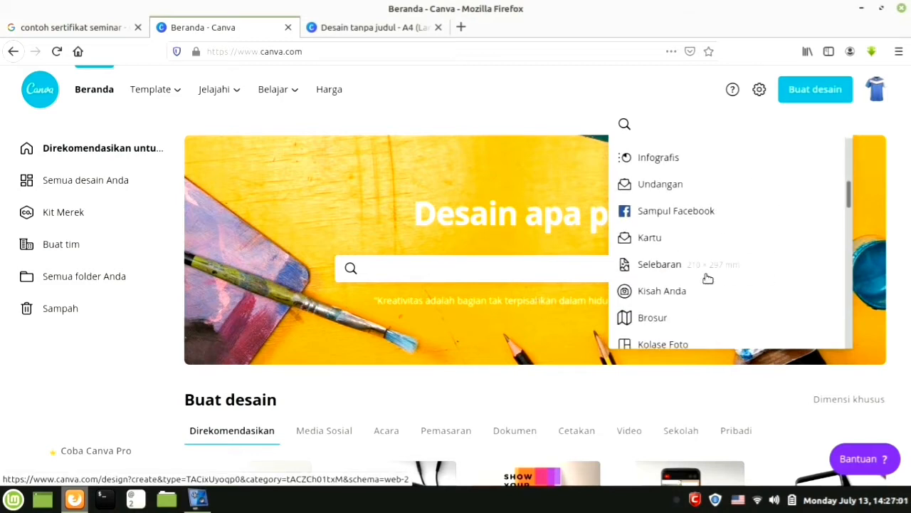
scroll(707, 279, down, 5)
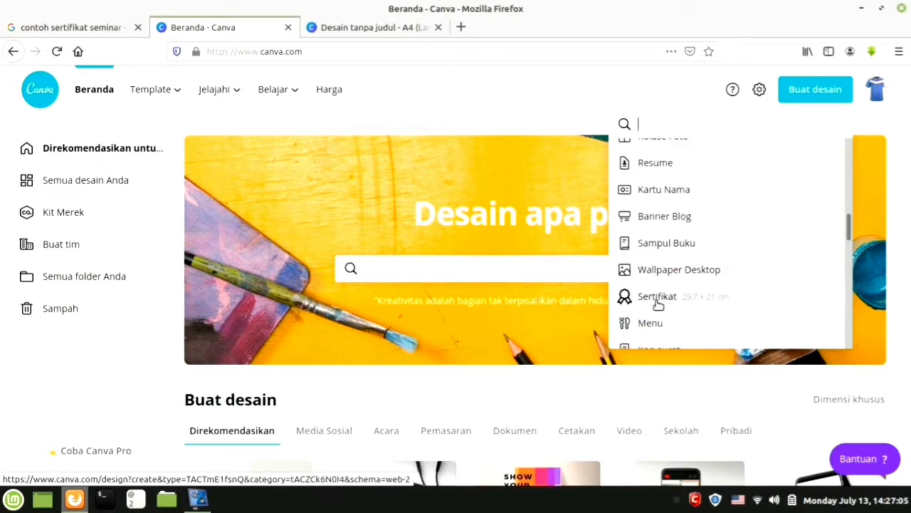
click(348, 27)
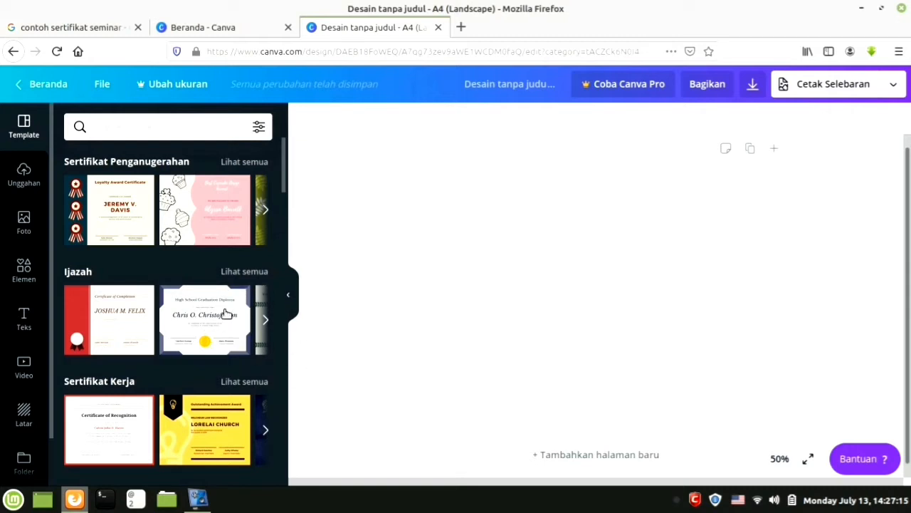
Apply the High School Graduation Diploma template and retitle it SERTIFIKAT.
click(201, 317)
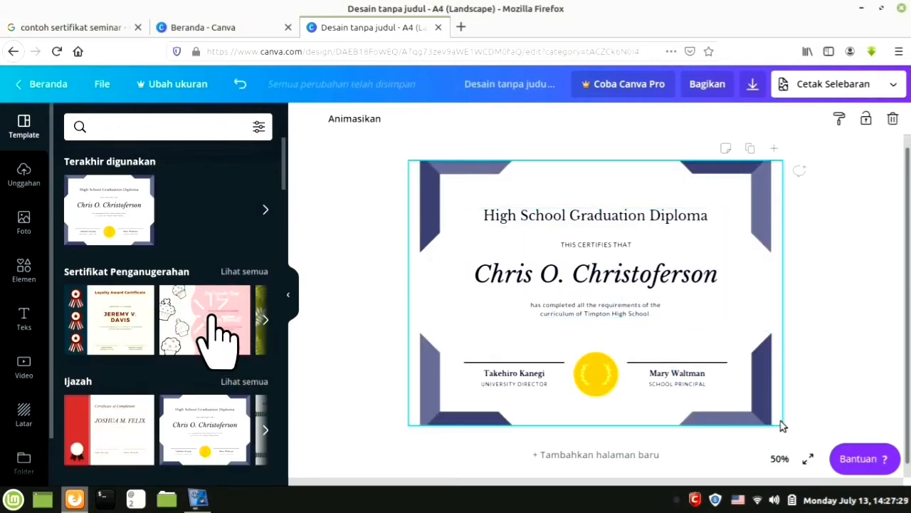
click(618, 215)
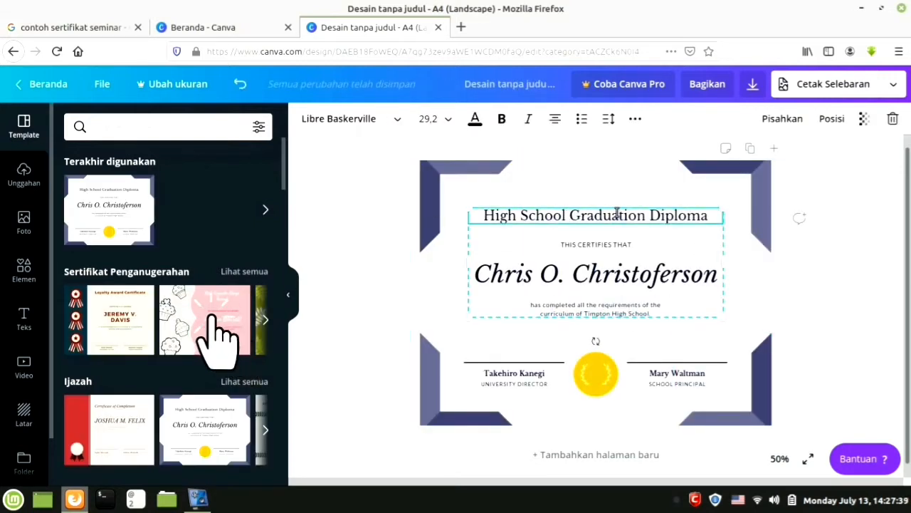
key(shift+End)
key(BackSpace)
key(BackSpace)
key(BackSpace)
key(BackSpace)
key(BackSpace)
key(BackSpace)
key(BackSpace)
key(BackSpace)
key(BackSpace)
key(BackSpace)
key(BackSpace)
key(BackSpace)
key(BackSpace)
key(BackSpace)
key(BackSpace)
key(BackSpace)
key(BackSpace)
key(BackSpace)
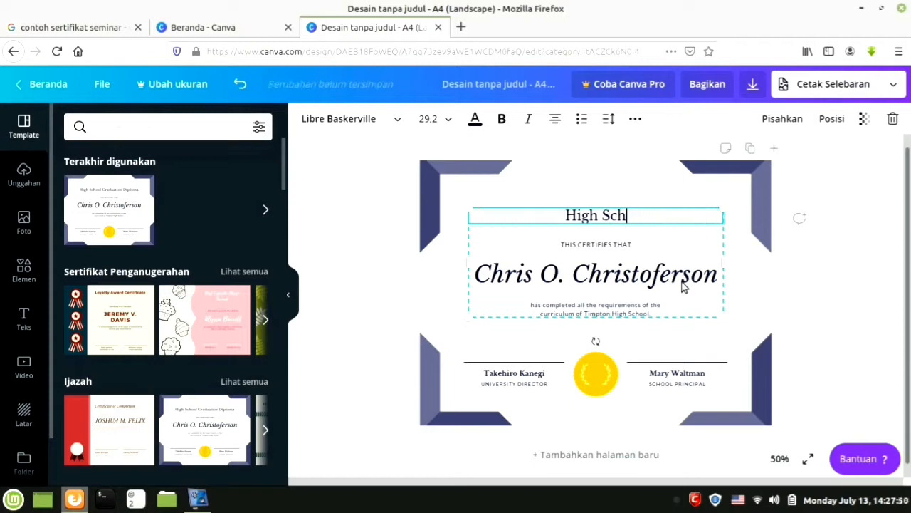
text(SERTIFIKAT)
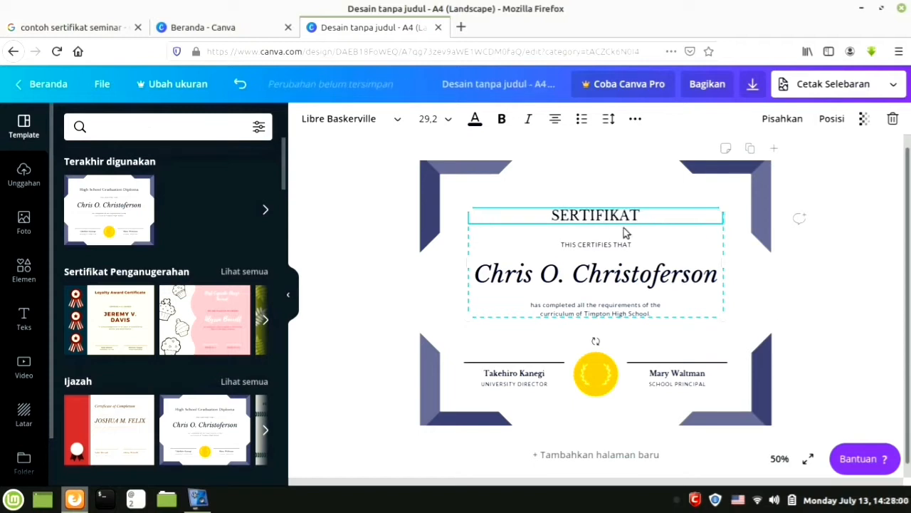
Change the subtitle to DIBERIKAN KEPADA and move the text block higher.
click(633, 244)
key(BackSpace)
key(BackSpace)
key(BackSpace)
key(BackSpace)
key(BackSpace)
key(BackSpace)
key(BackSpace)
key(BackSpace)
key(BackSpace)
key(BackSpace)
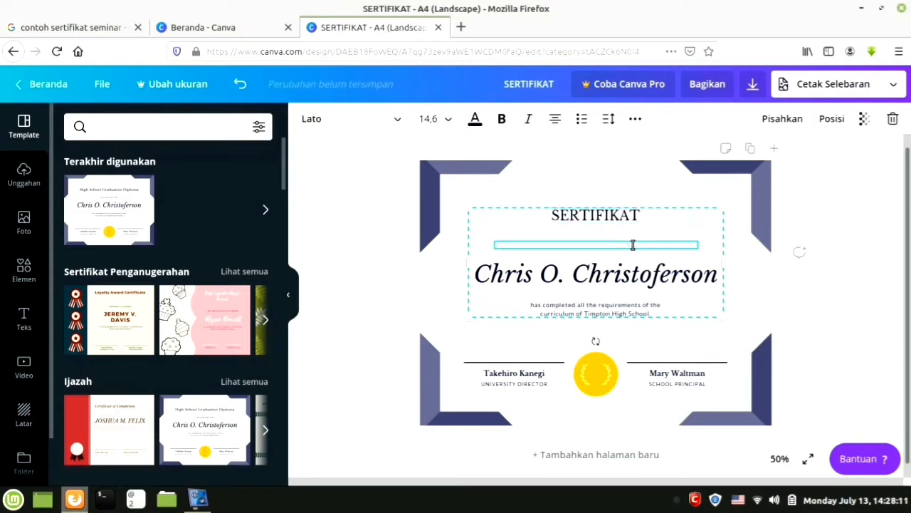
key(BackSpace)
key(BackSpace)
key(BackSpace)
key(BackSpace)
key(BackSpace)
key(BackSpace)
key(BackSpace)
key(BackSpace)
key(BackSpace)
text(IBERIKAN KEPADA)
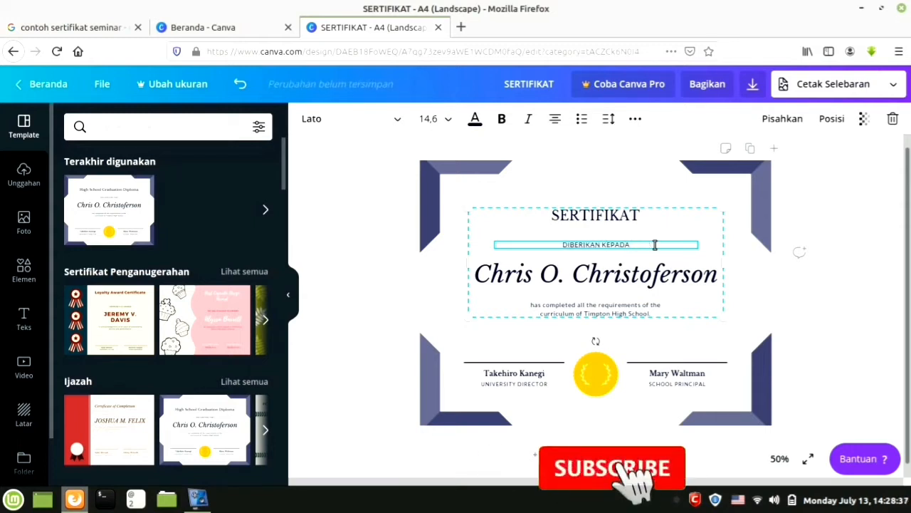
key(Escape)
drag(604, 250, 588, 209)
Replace the placeholder recipient with the participant's full name and move it under DIBERIKAN KEPADA.
click(588, 225)
click(600, 260)
triple_click(600, 260)
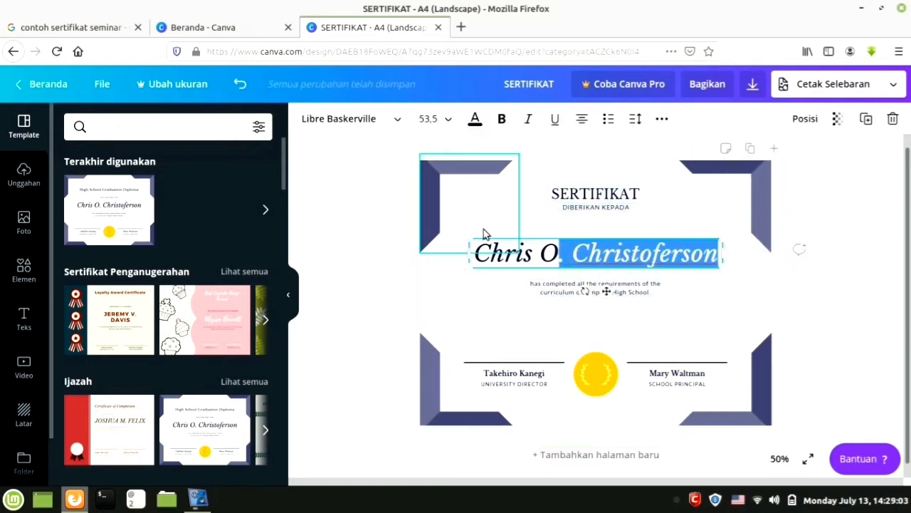
text(RICHI A)
key(BackSpace)
key(BackSpace)
key(BackSpace)
key(BackSpace)
key(BackSpace)
key(BackSpace)
key(BackSpace)
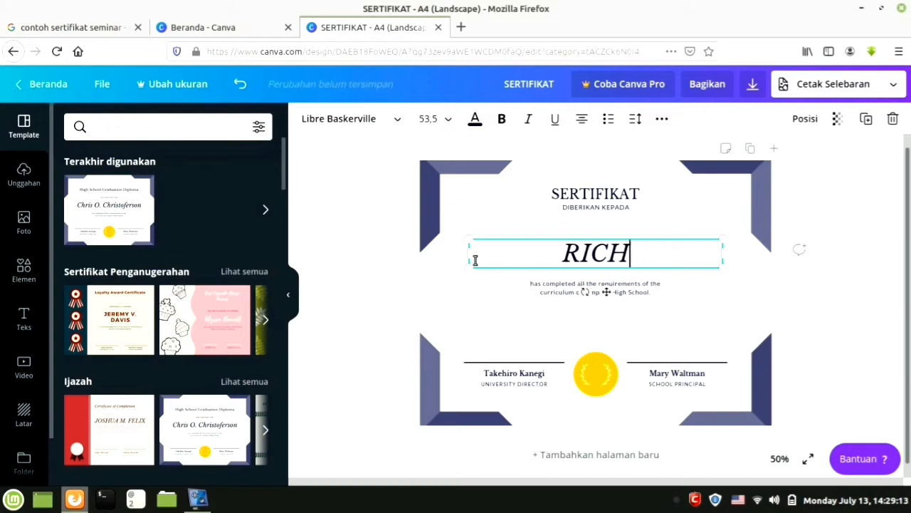
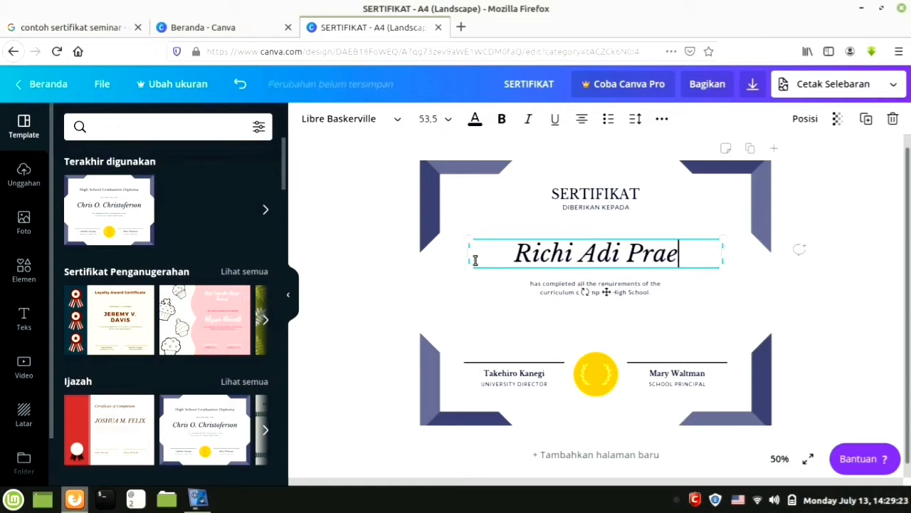
drag(598, 241, 583, 234)
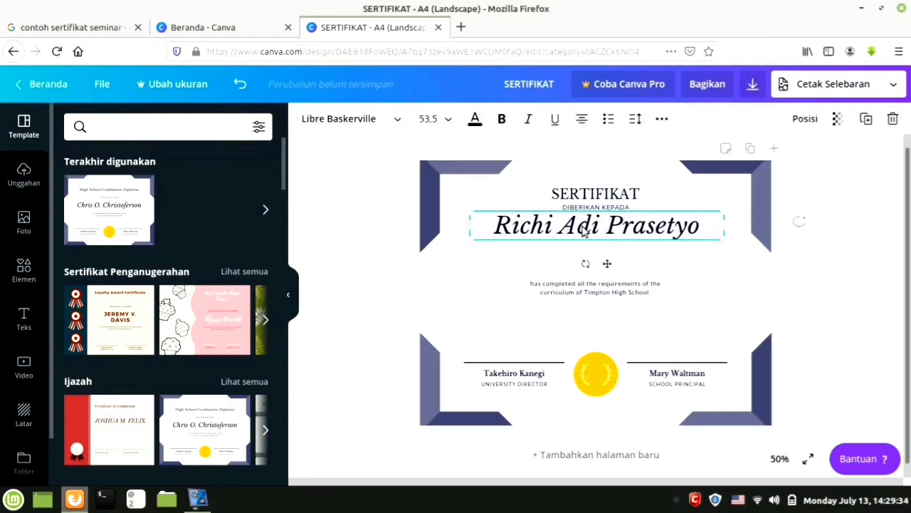
Replace the template paragraph with 'Sebagai Peserta Seminar Nasional' and place it below the name.
click(627, 285)
double_click(639, 285)
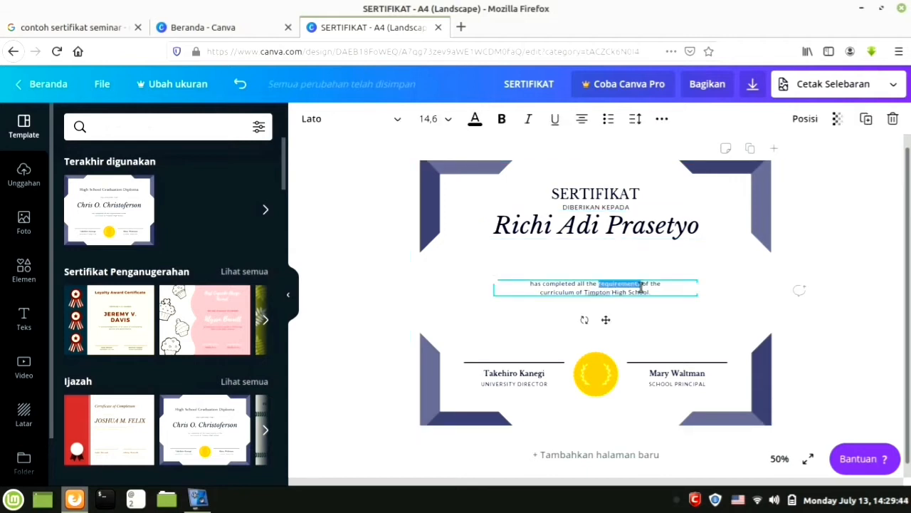
drag(684, 285, 524, 282)
text(sebagai Pese)
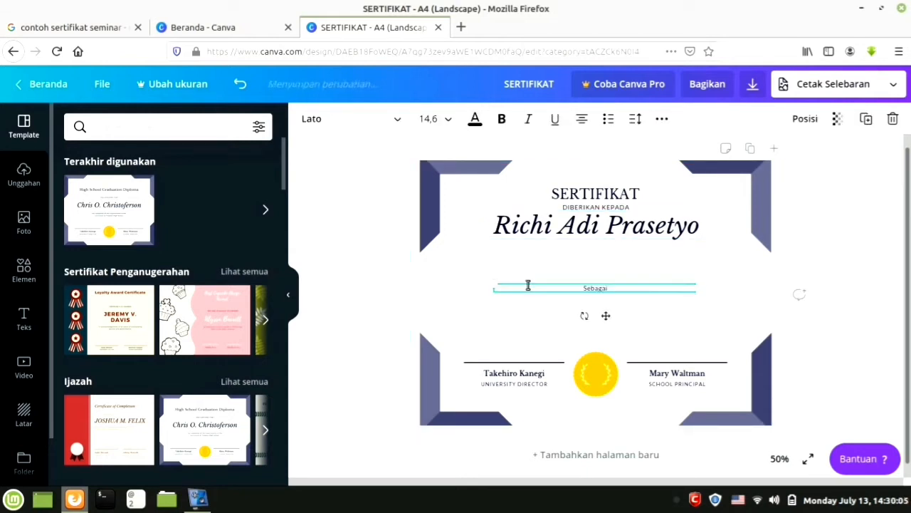
text(rta Seminar Nasional)
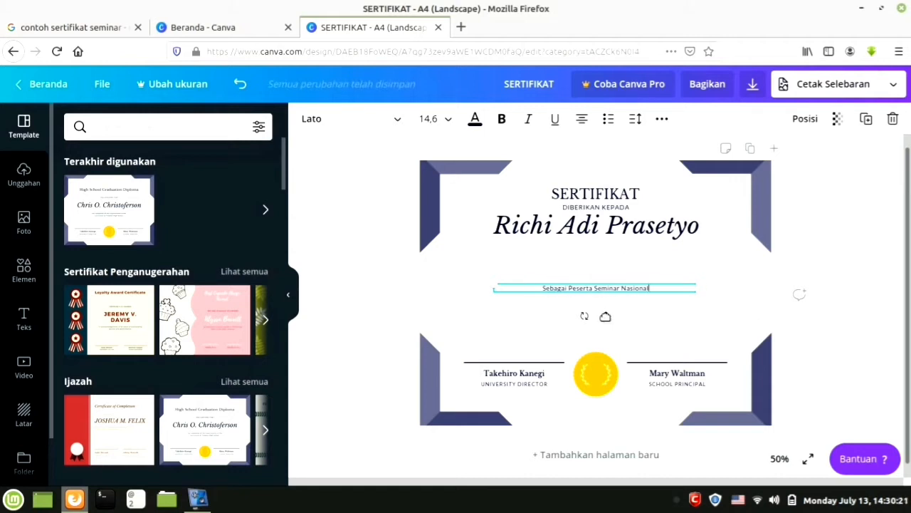
drag(606, 315, 607, 271)
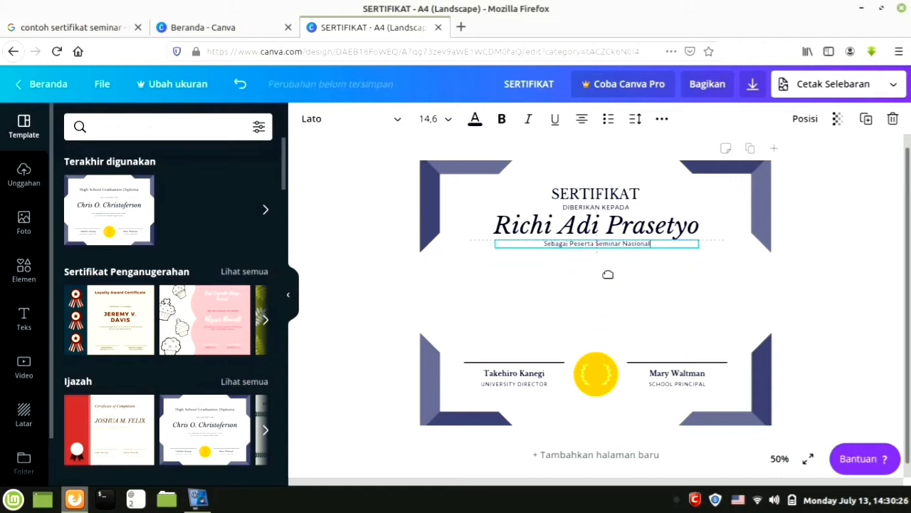
click(19, 319)
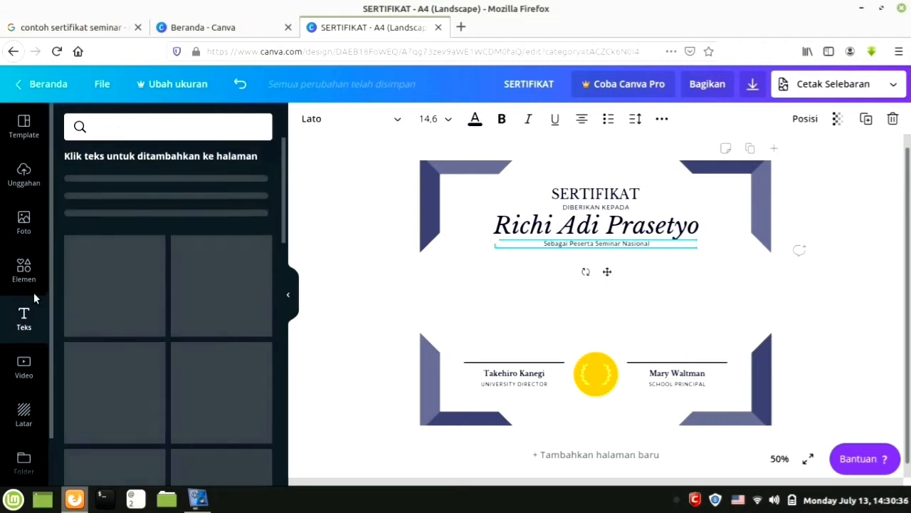
Add the subheading 'Cara Membuat Sertifikat Online' in italic Libre Baskerville, widened to one line.
click(180, 232)
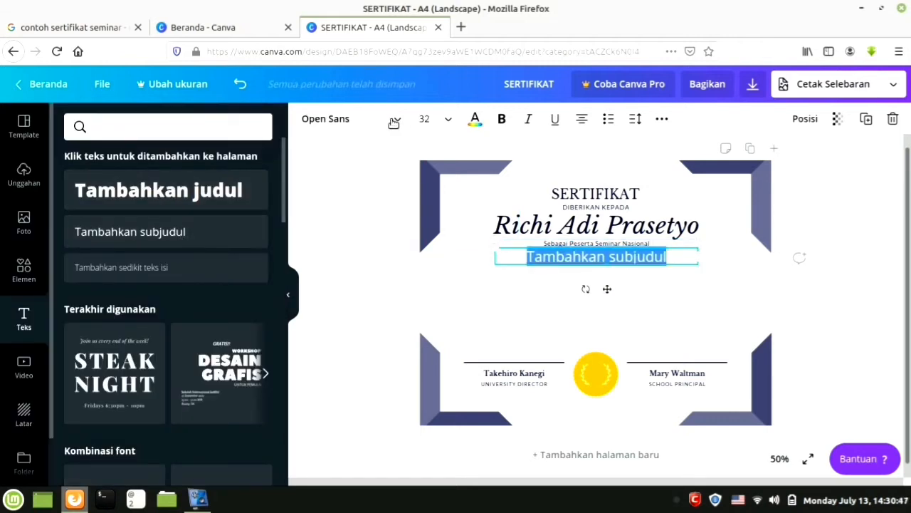
click(349, 119)
click(97, 159)
click(122, 187)
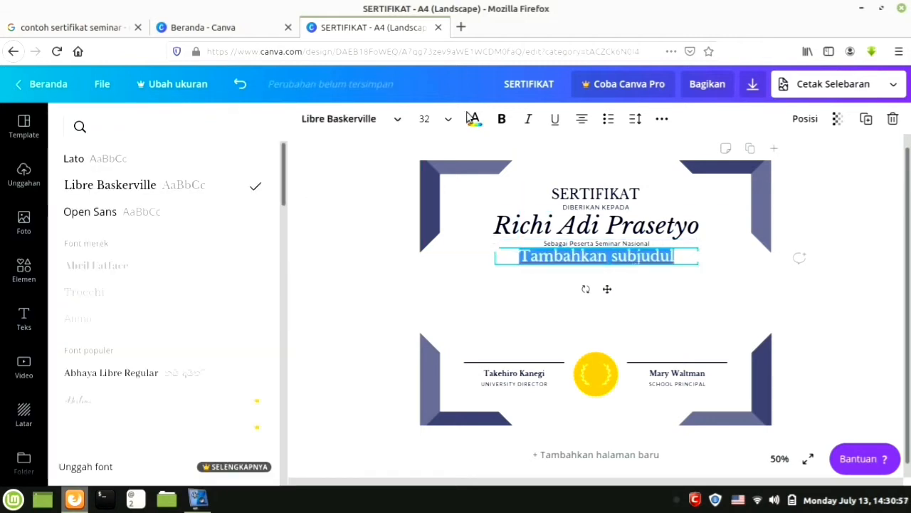
click(529, 118)
key(BackSpace)
text(Caea)
key(BackSpace)
key(BackSpace)
key(BackSpace)
key(BackSpace)
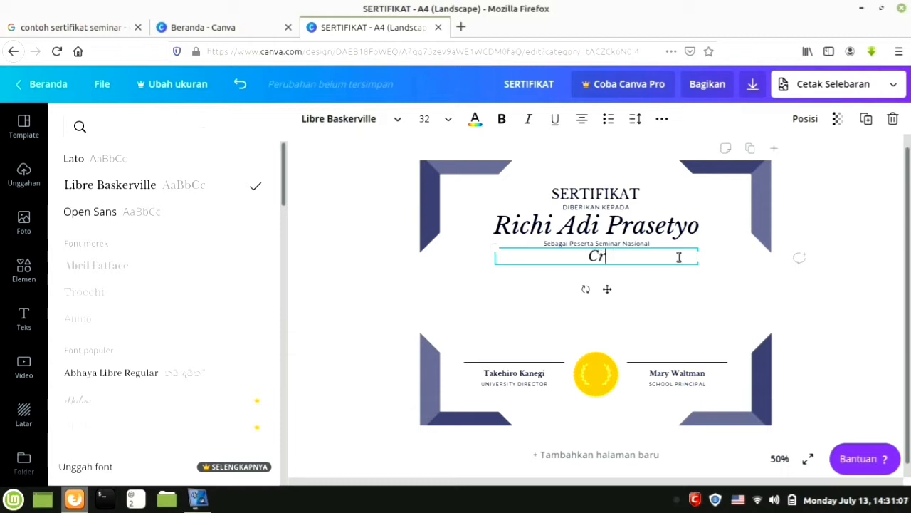
text(ara Membuat Sertifikat Online)
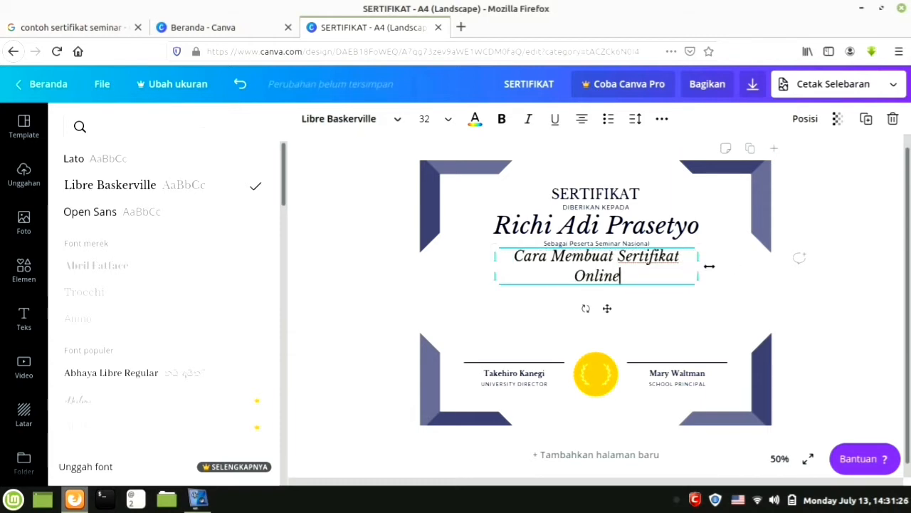
drag(710, 266, 748, 267)
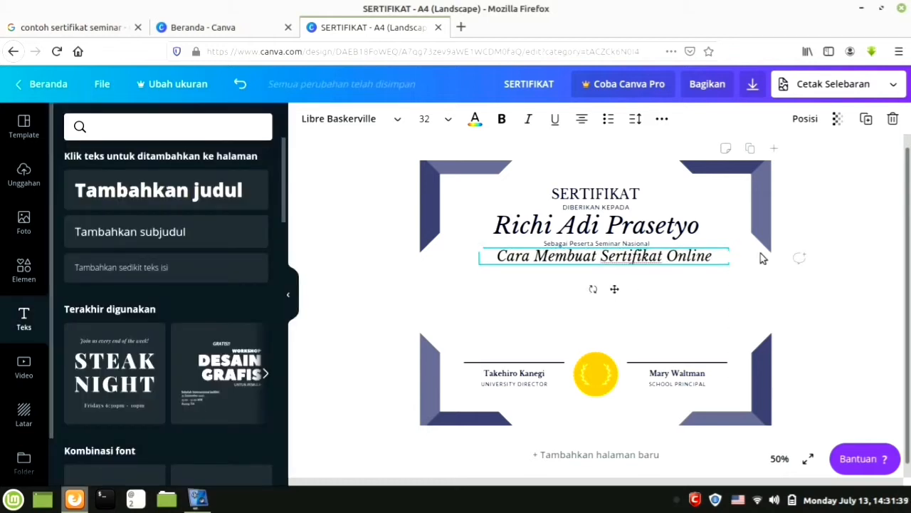
click(484, 268)
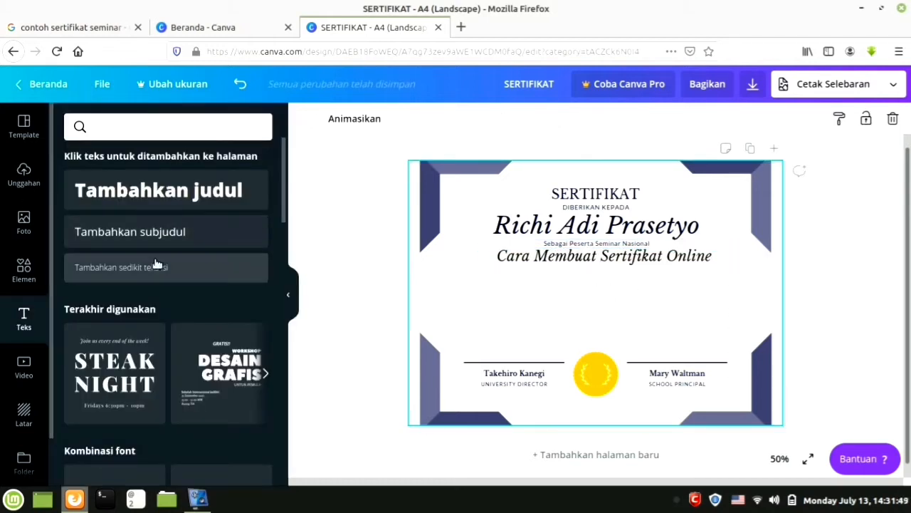
Add 'Diselengarakan Oleh' in Lato at size 16 under the title.
click(171, 238)
click(387, 120)
click(131, 164)
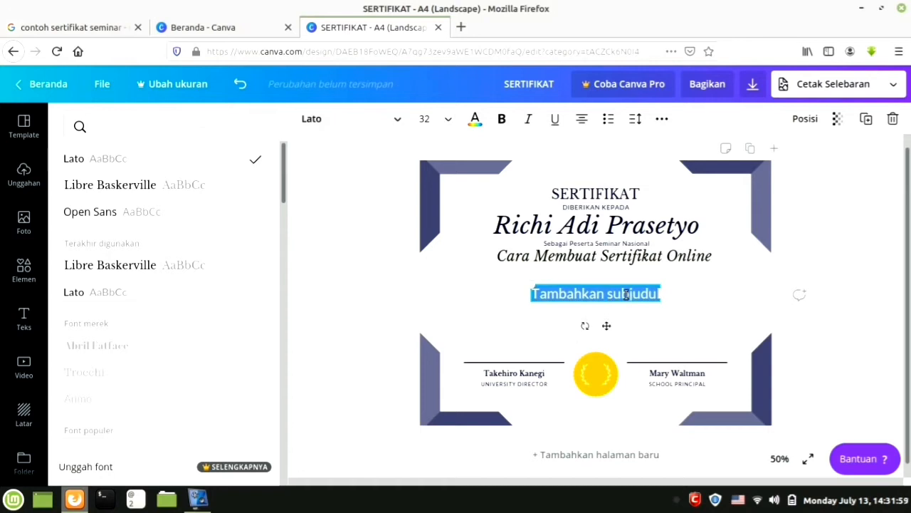
text(Diselengarakan Oleh)
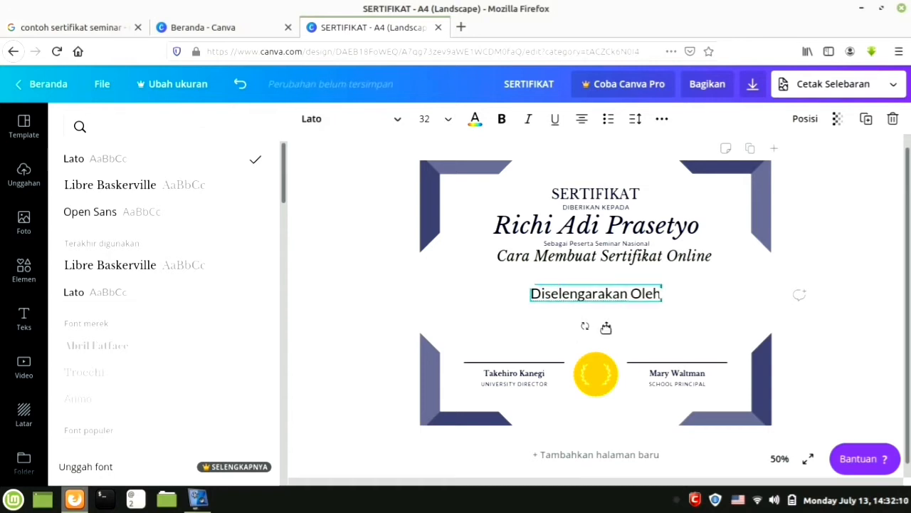
drag(606, 327, 606, 308)
click(448, 119)
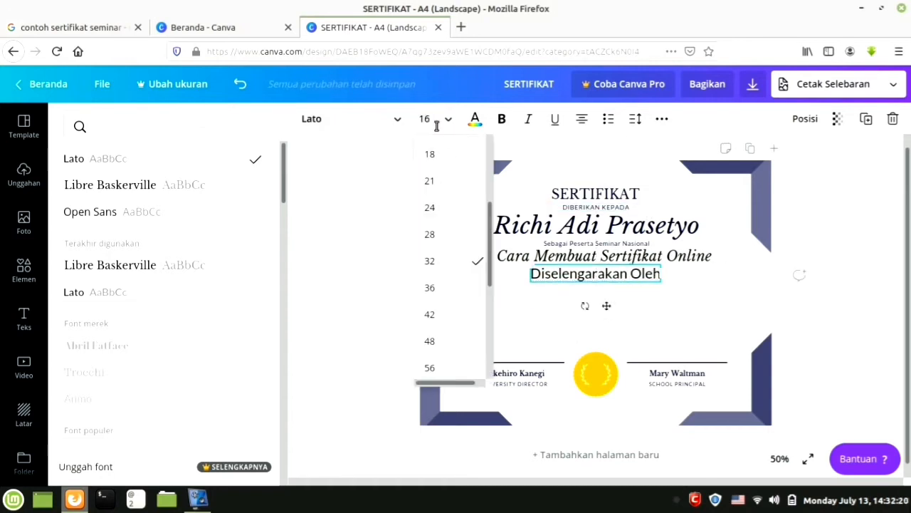
text(16)
key(Return)
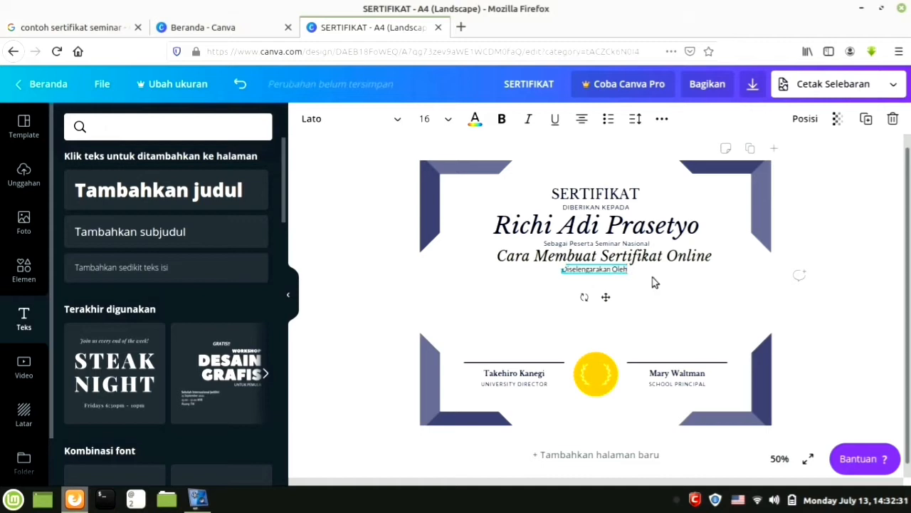
click(558, 287)
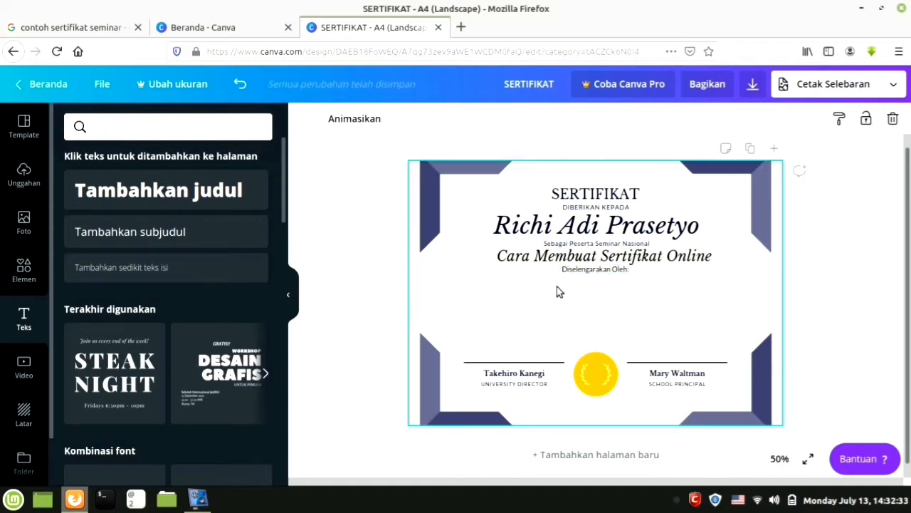
Add 'Universitas Negeri Surakarta' in Lato at size 18 under the organiser label.
click(166, 231)
text(Universitas Negeri Surakarta)
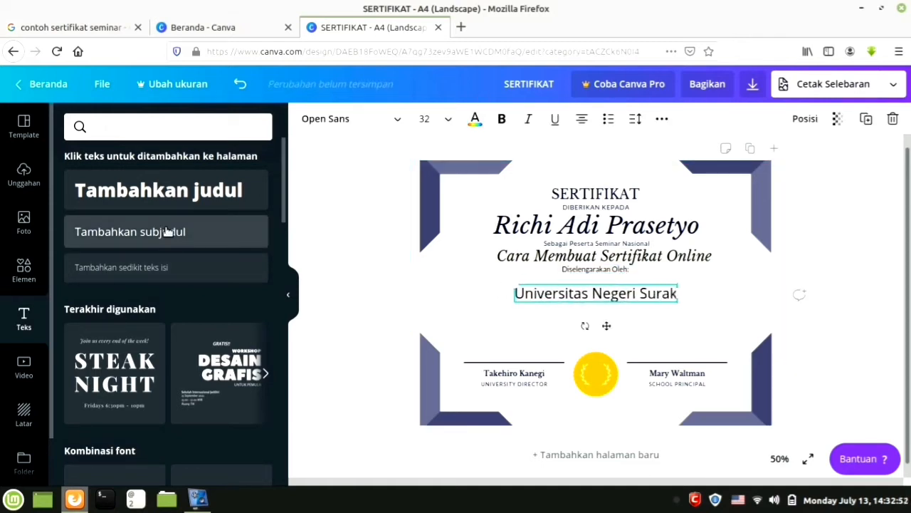
click(387, 119)
click(128, 184)
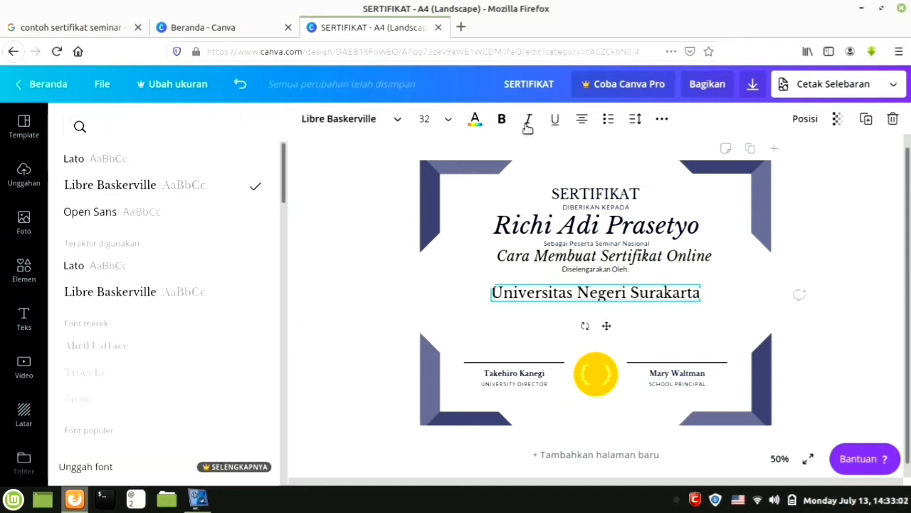
click(163, 157)
click(449, 120)
click(436, 285)
drag(609, 316, 606, 357)
click(690, 329)
Reposition the organiser lines and seminar title to space the text evenly.
click(607, 279)
click(606, 269)
drag(607, 297, 606, 340)
click(603, 257)
drag(602, 257, 608, 275)
click(597, 243)
click(604, 227)
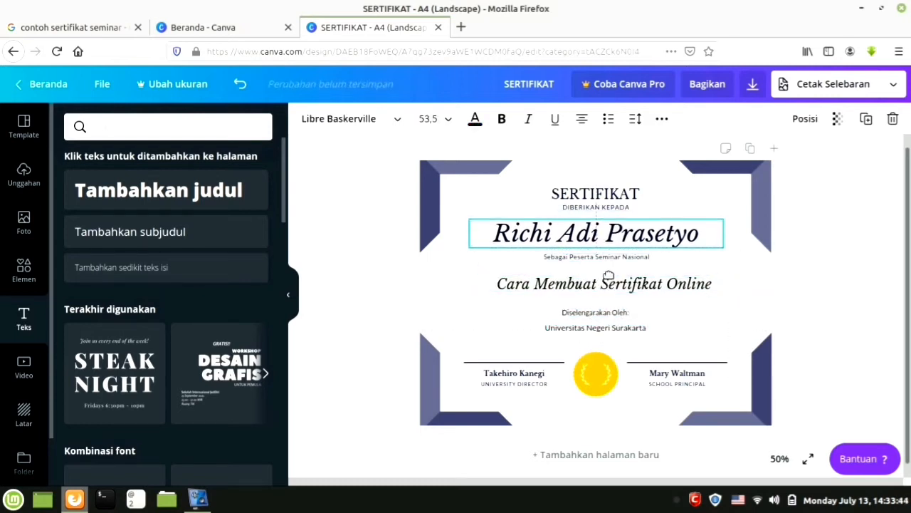
Lower the heading lines and replace both signatory names with new names.
click(605, 207)
drag(608, 236, 613, 245)
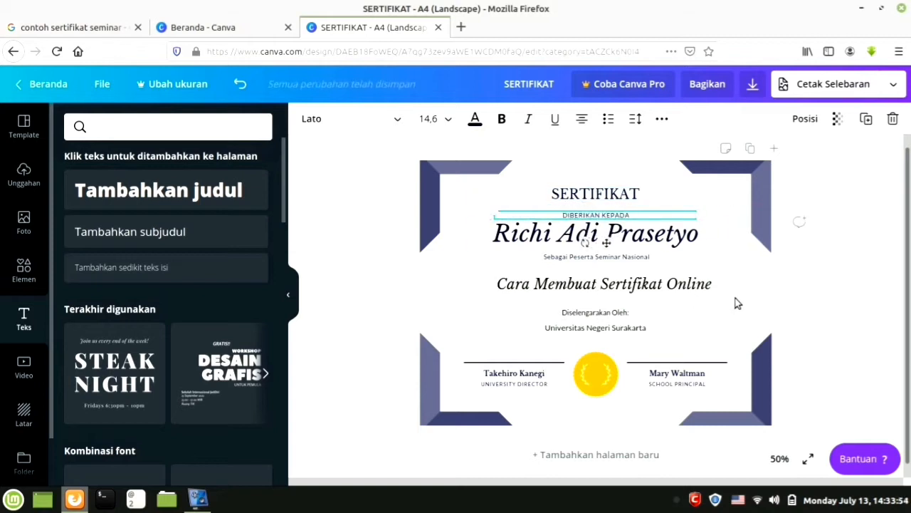
click(523, 373)
double_click(543, 373)
drag(547, 373, 483, 373)
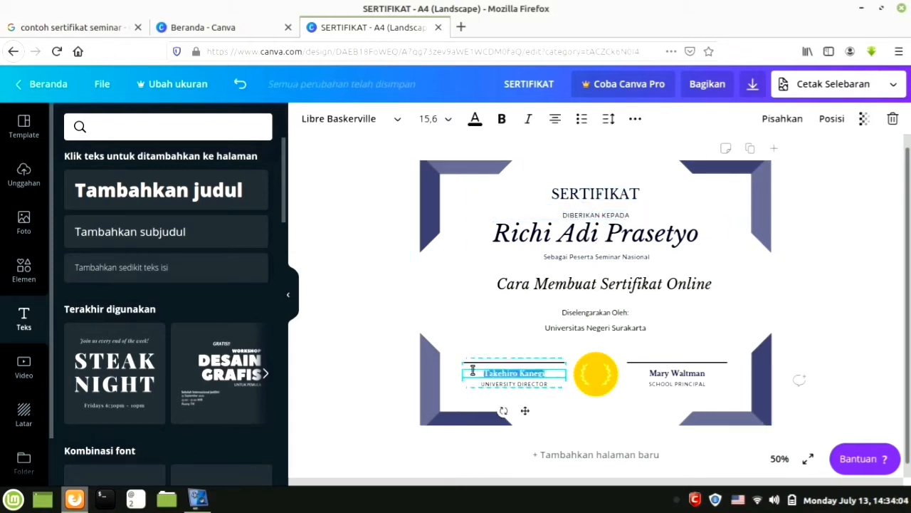
text(Fatih)
click(660, 373)
drag(705, 373, 636, 369)
text(Mary)
key(BackSpace)
key(BackSpace)
key(BackSpace)
key(BackSpace)
key(BackSpace)
text(A)
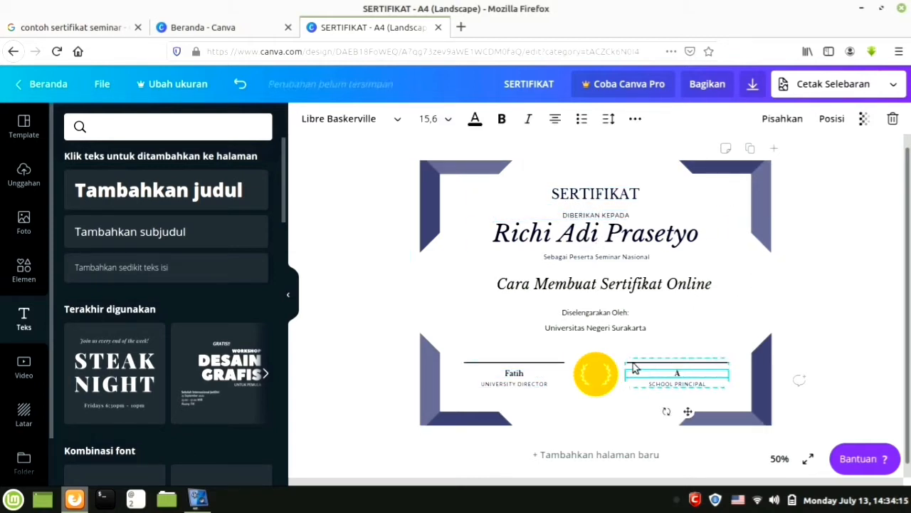
Change the signature captions to SEKRETARIS and UNIVERSITAS DIRECTOR.
click(695, 385)
double_click(707, 383)
key(BackSpace)
key(BackSpace)
key(BackSpace)
key(BackSpace)
key(BackSpace)
key(BackSpace)
key(BackSpace)
text(EKRE)
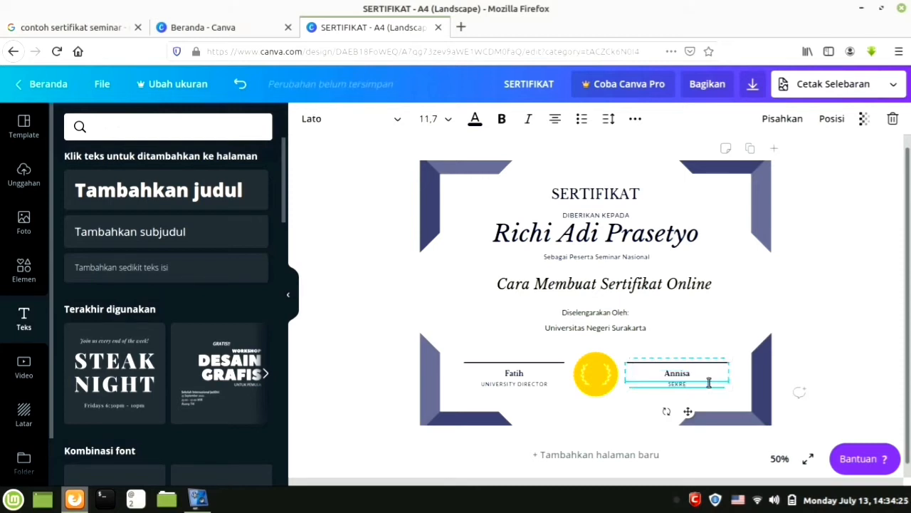
text(TARIS)
click(519, 383)
triple_click(514, 383)
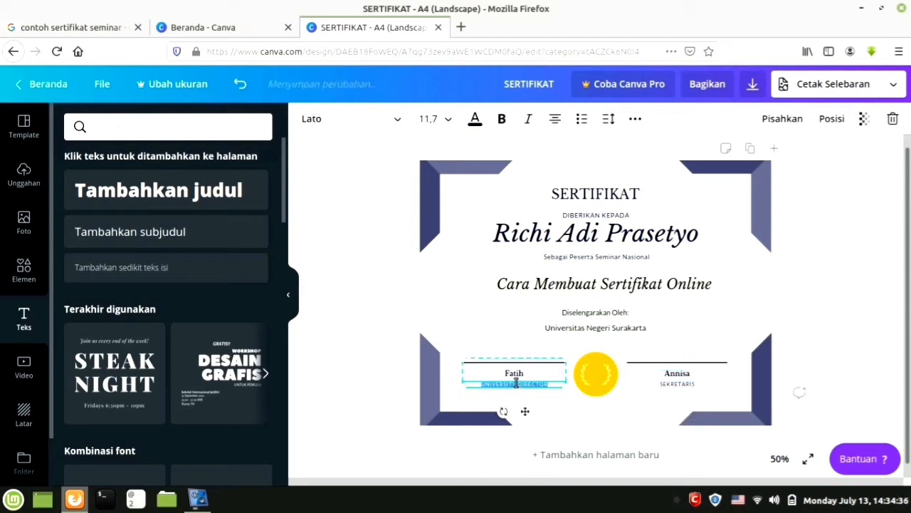
click(517, 383)
key(BackSpace)
text(AS)
click(598, 371)
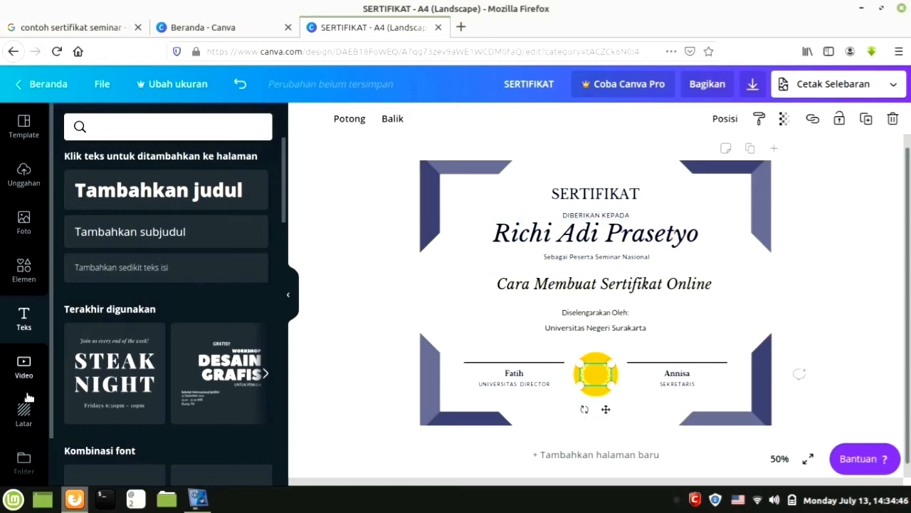
Stay in the editor, add blank page Halaman 2, and show the uploaded images.
click(57, 51)
click(553, 255)
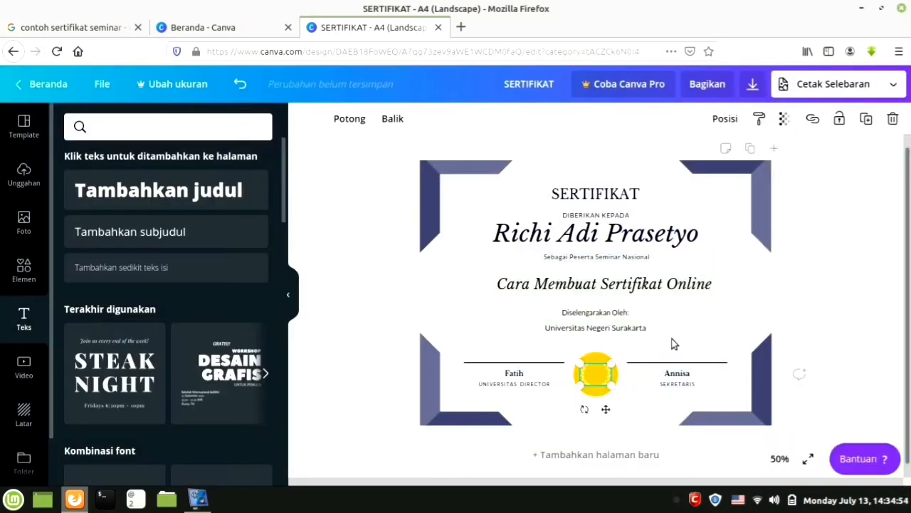
click(774, 148)
scroll(780, 270, up, 3)
scroll(780, 271, up, 2)
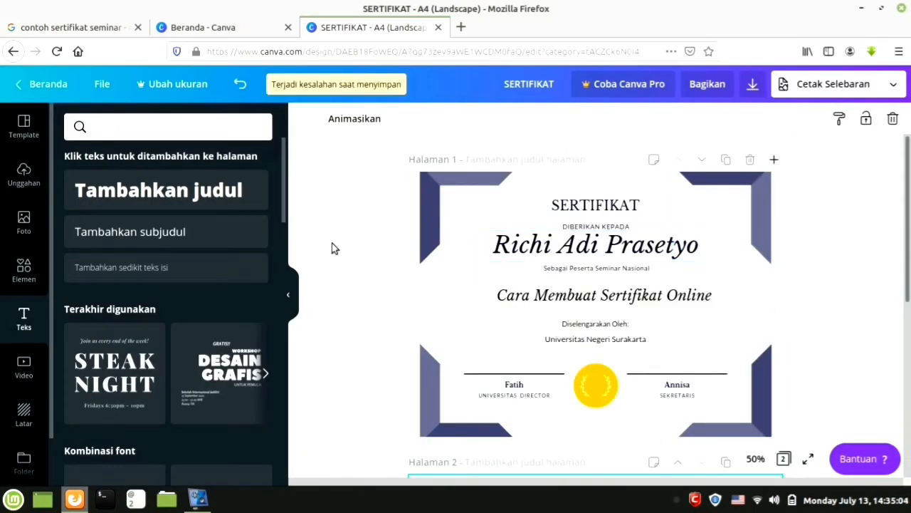
click(23, 175)
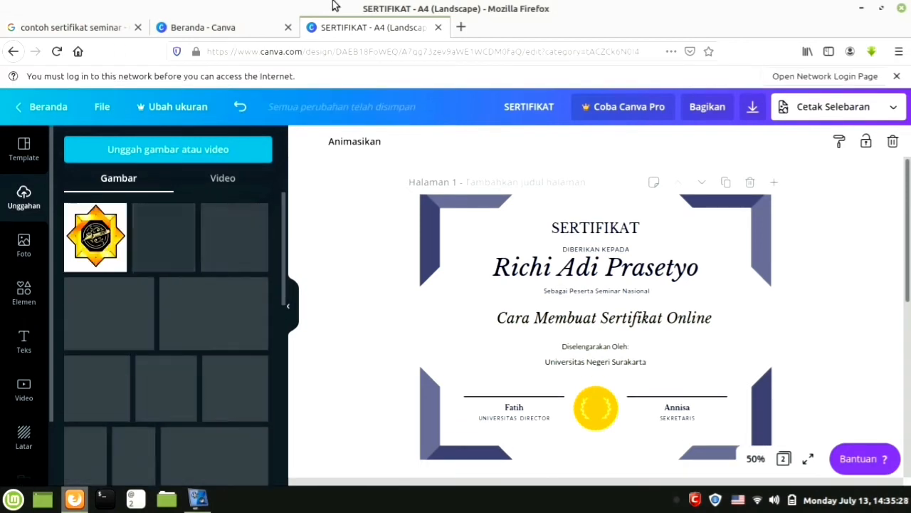
Place the uploaded star logo and delete the gold seal and laurel.
click(95, 237)
mouse_move(633, 365)
mouse_down()
mouse_move(629, 431)
mouse_move(619, 411)
mouse_move(498, 399)
mouse_up()
click(598, 423)
click(893, 142)
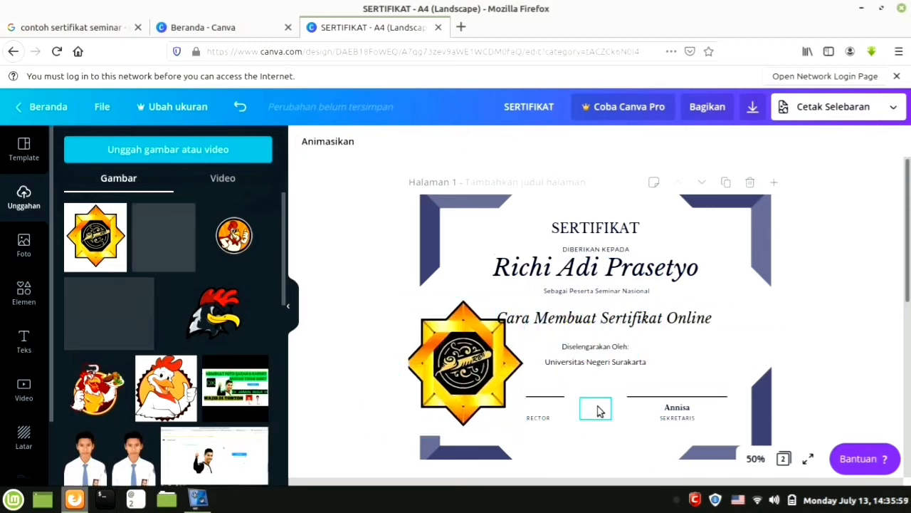
click(598, 411)
click(893, 142)
Shrink the star logo and position it between the two signature lines.
click(500, 399)
drag(525, 435, 469, 374)
drag(442, 332, 612, 394)
drag(641, 439, 606, 443)
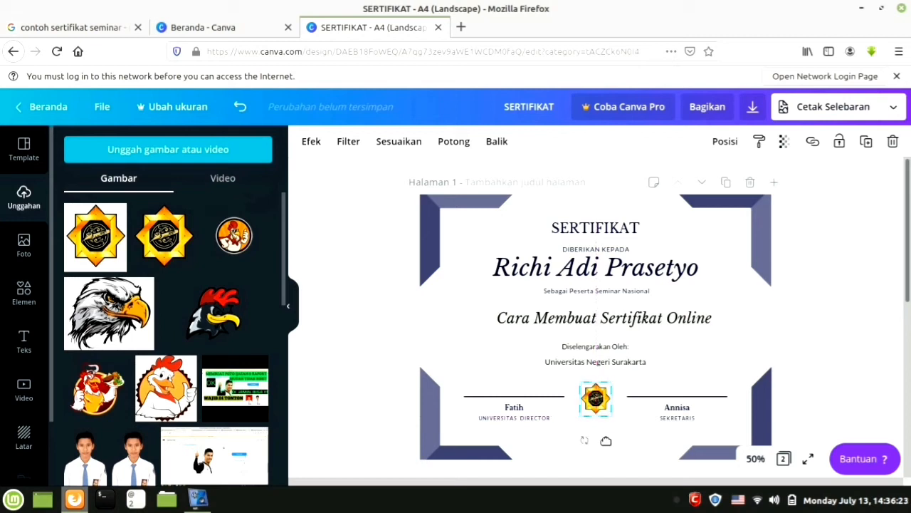
mouse_move(613, 418)
mouse_down()
mouse_move(606, 408)
mouse_move(610, 428)
mouse_up()
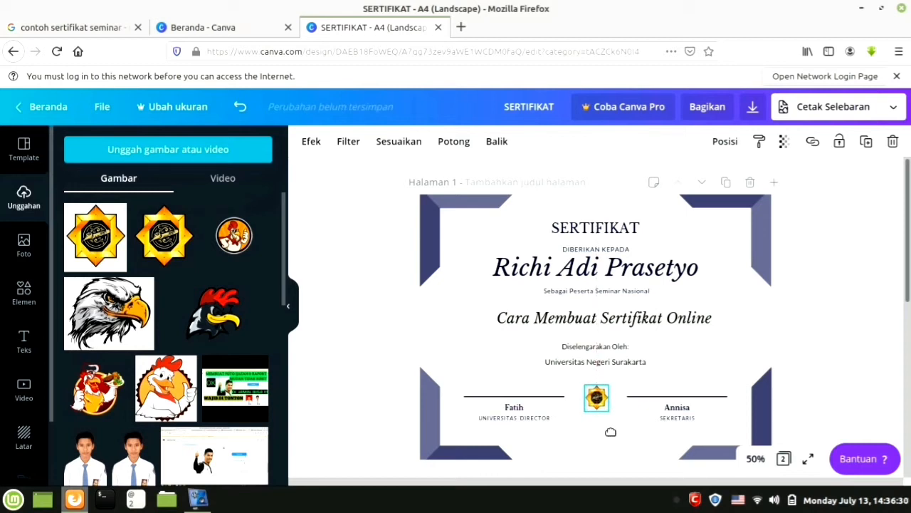
Download the certificate with file type PNG, switching away from JPG.
click(726, 315)
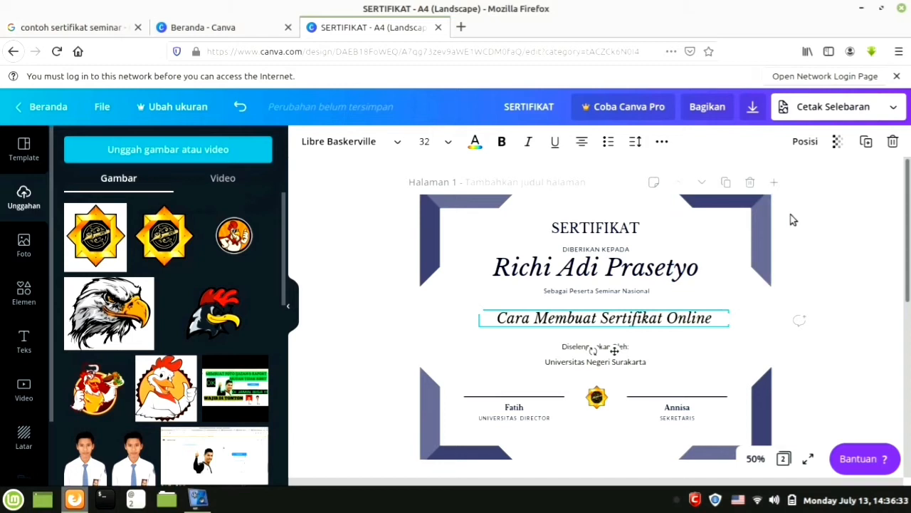
click(753, 107)
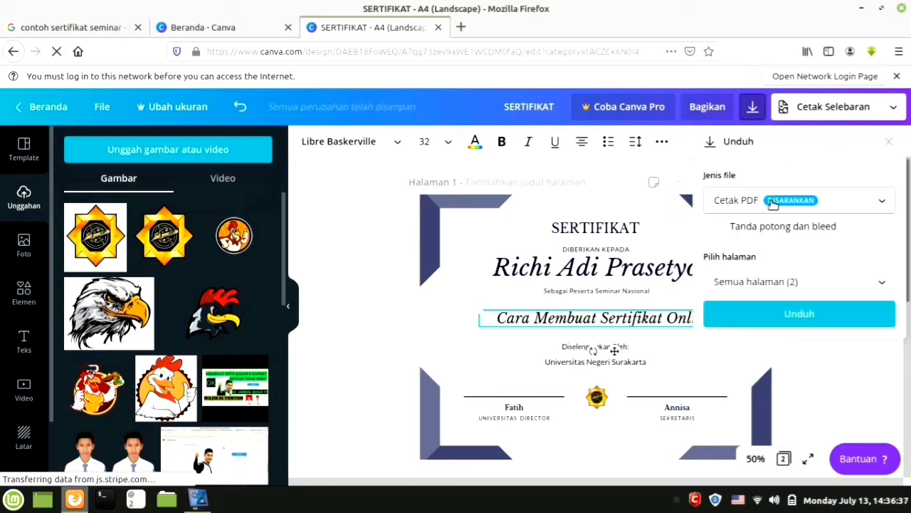
click(773, 204)
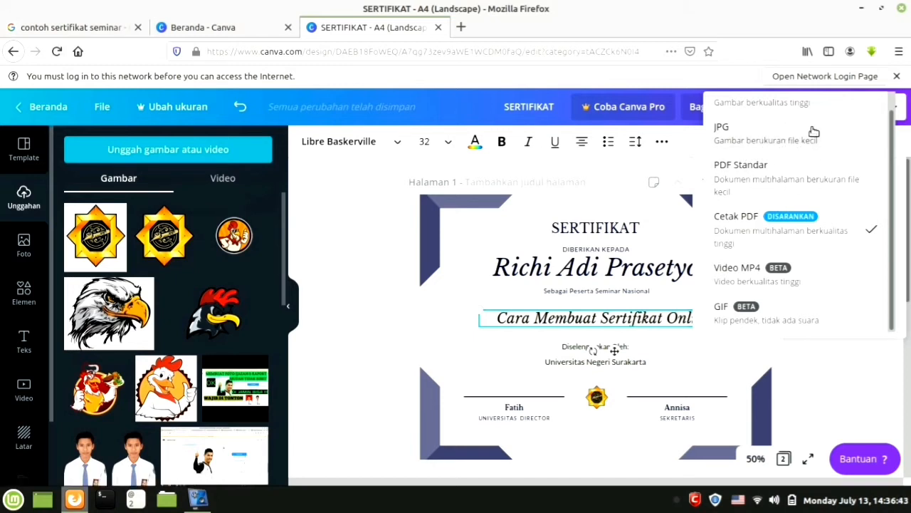
click(814, 132)
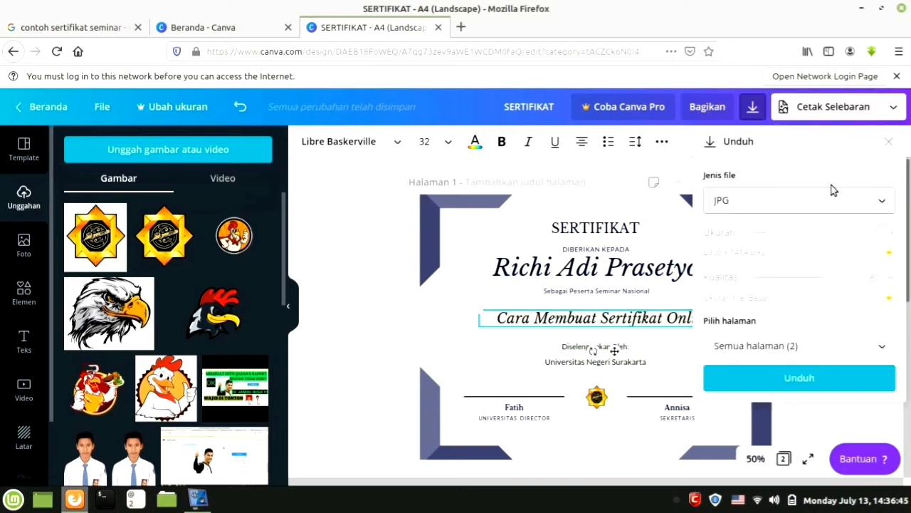
click(820, 202)
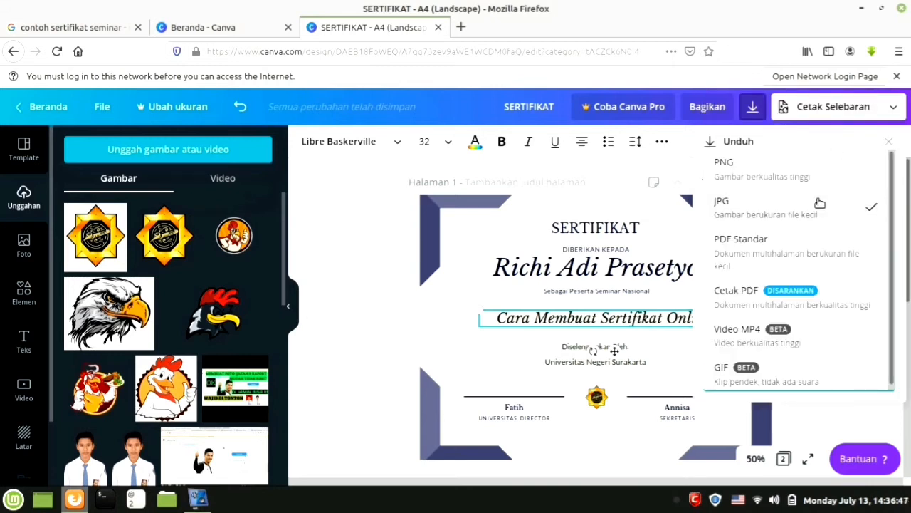
click(817, 165)
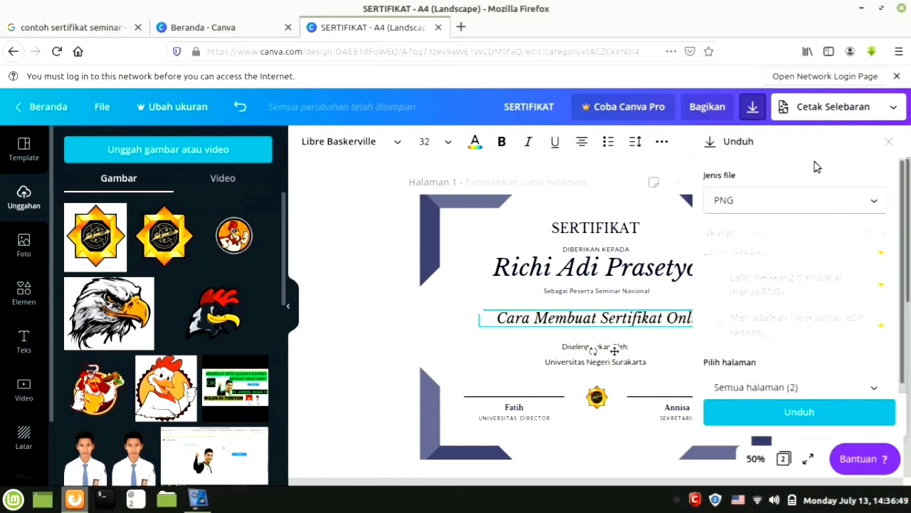
click(784, 412)
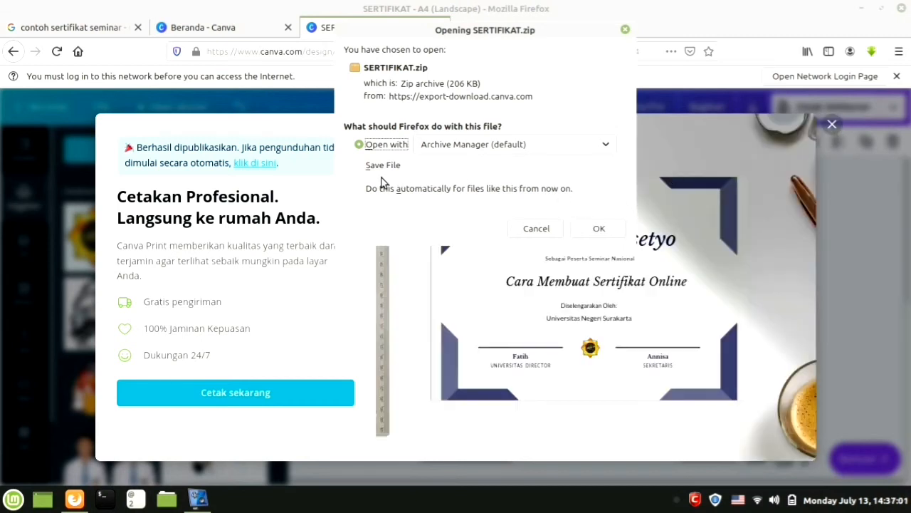
Cancel the zip download and download only Halaman 1 as a JPG.
click(552, 228)
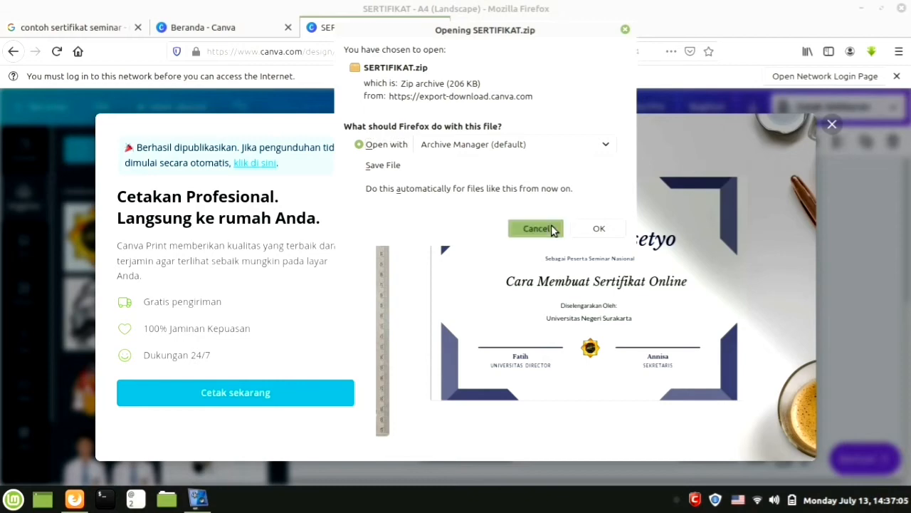
click(832, 124)
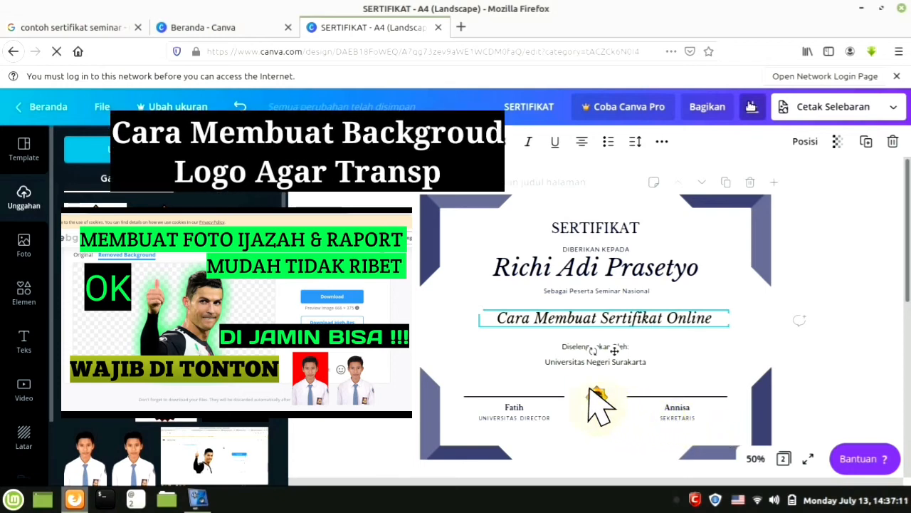
click(751, 106)
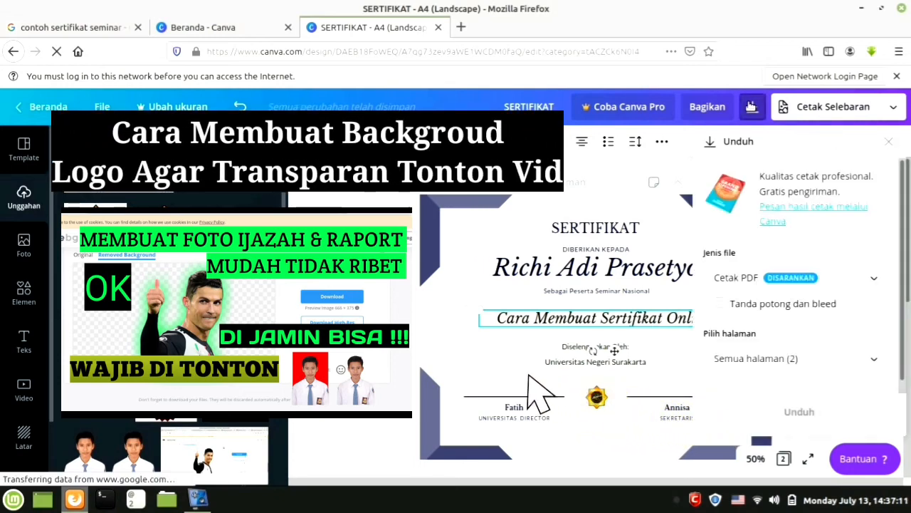
click(857, 356)
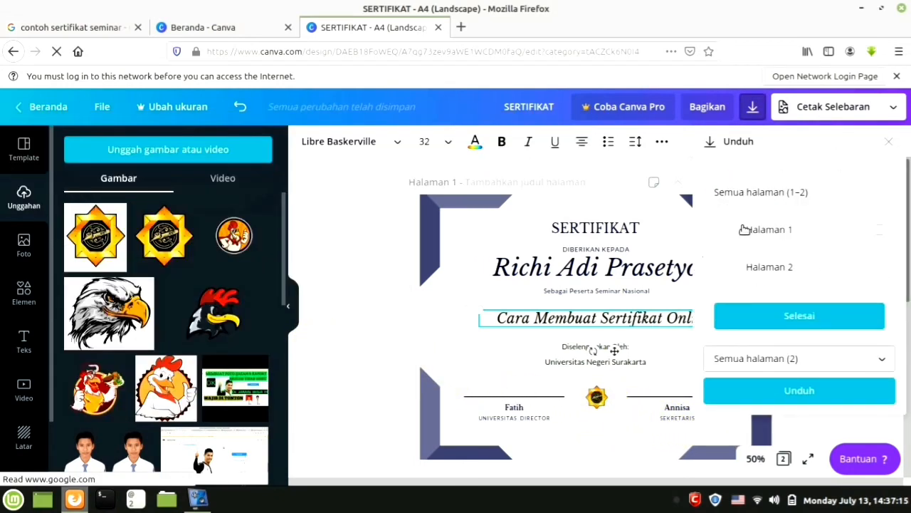
click(877, 232)
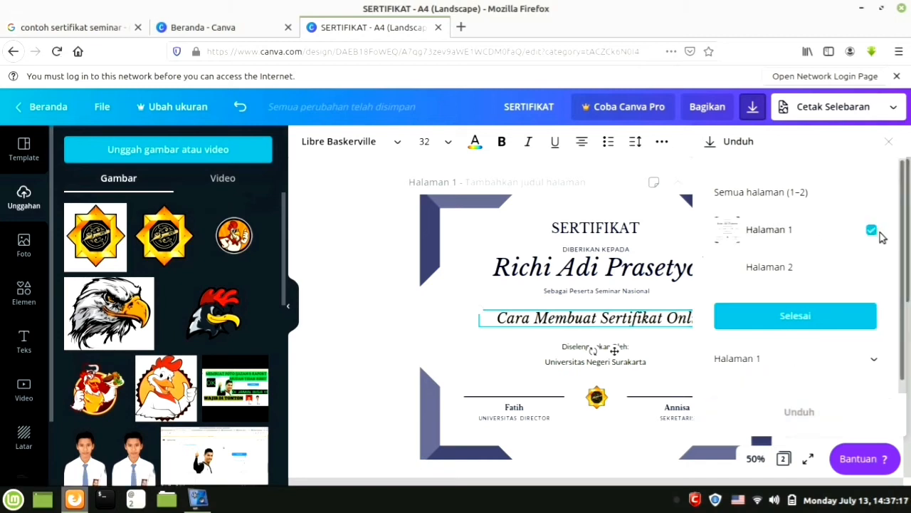
click(813, 319)
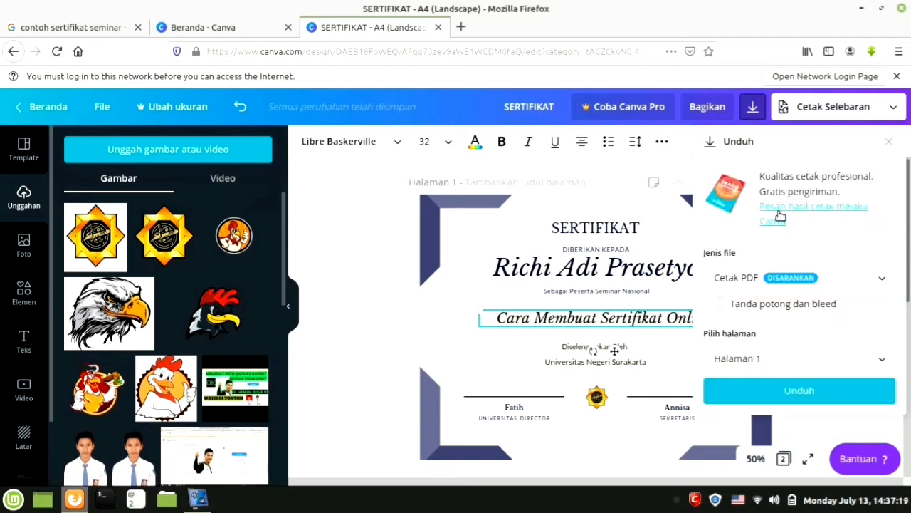
click(777, 276)
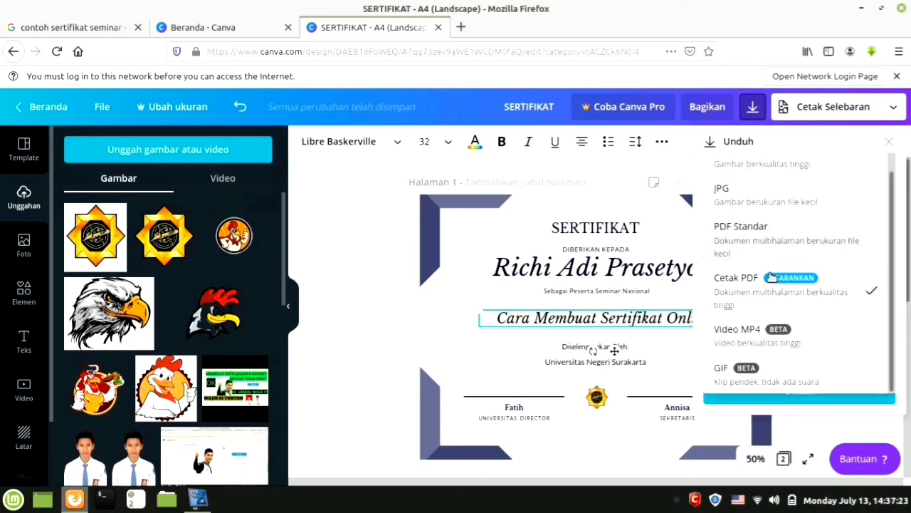
click(748, 189)
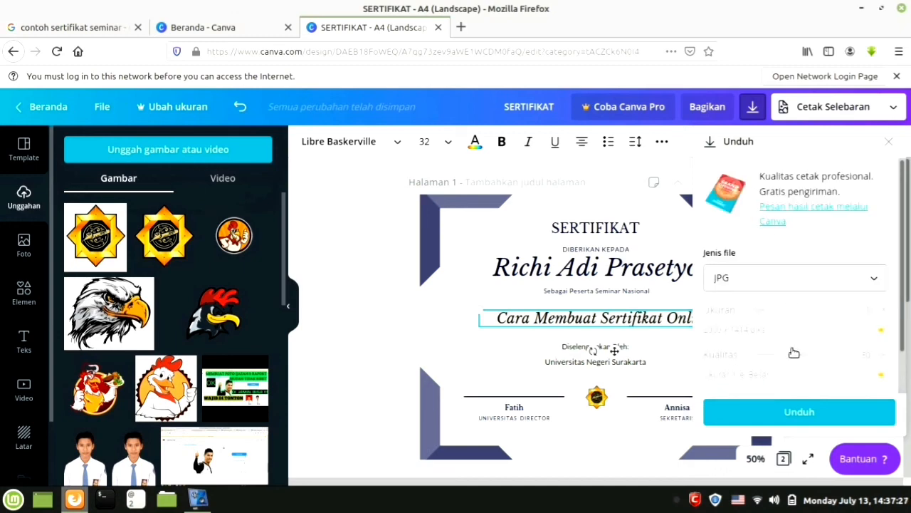
click(801, 419)
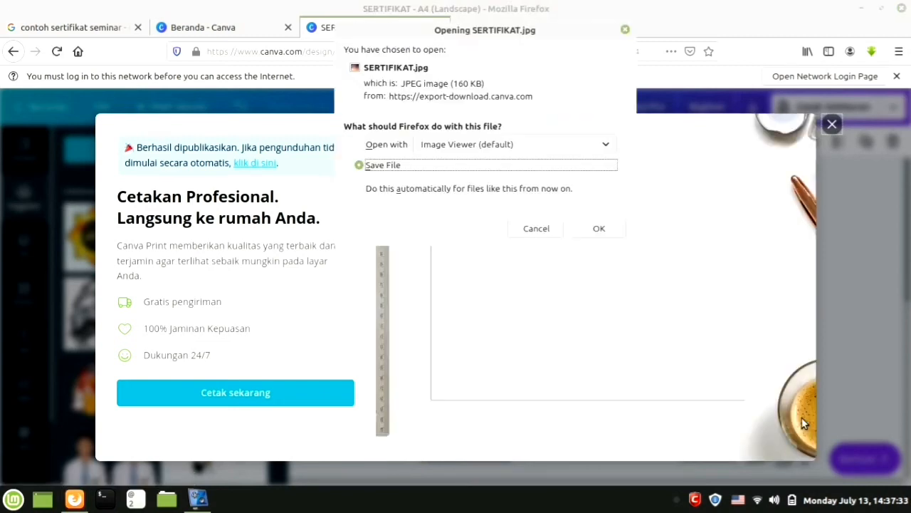
Save SERTIFIKAT.jpg to disk and open it from the downloads list.
click(599, 228)
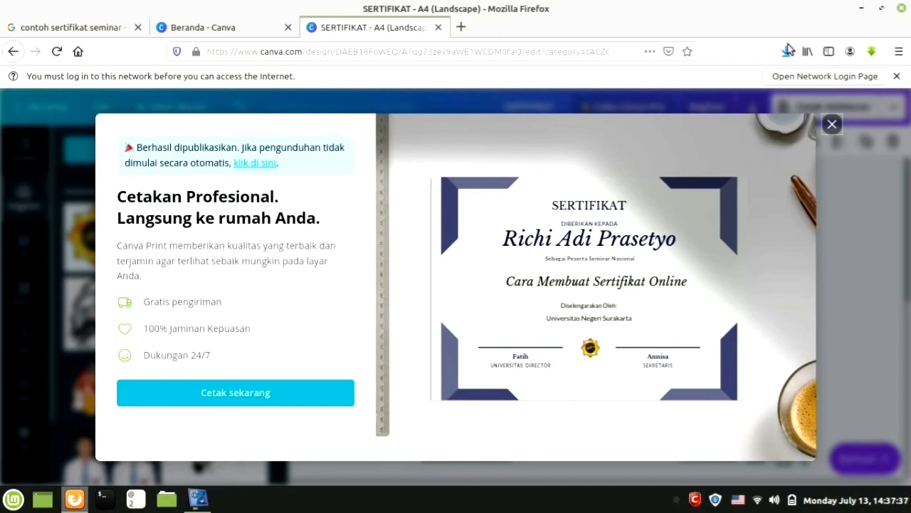
click(786, 52)
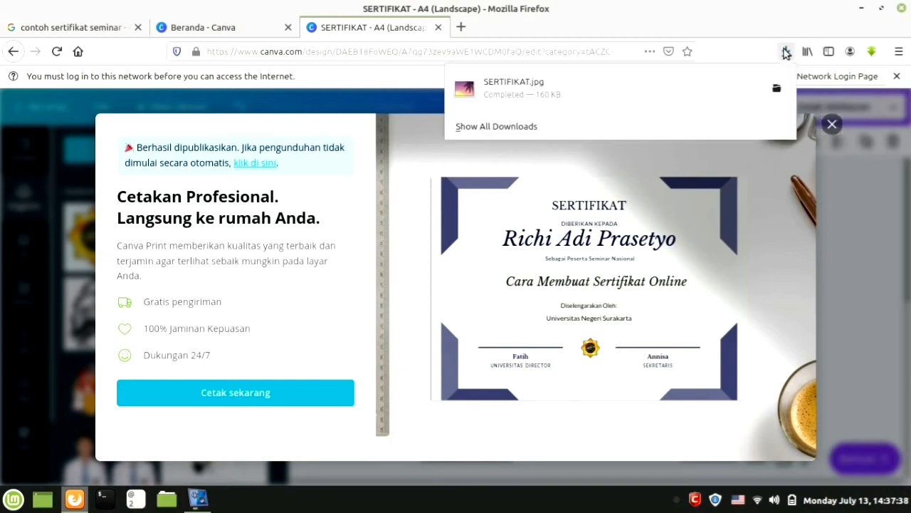
click(586, 91)
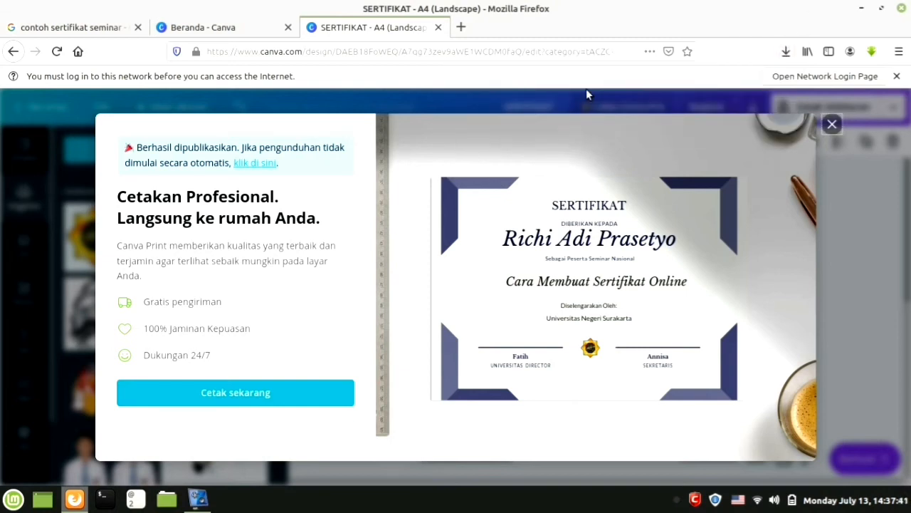